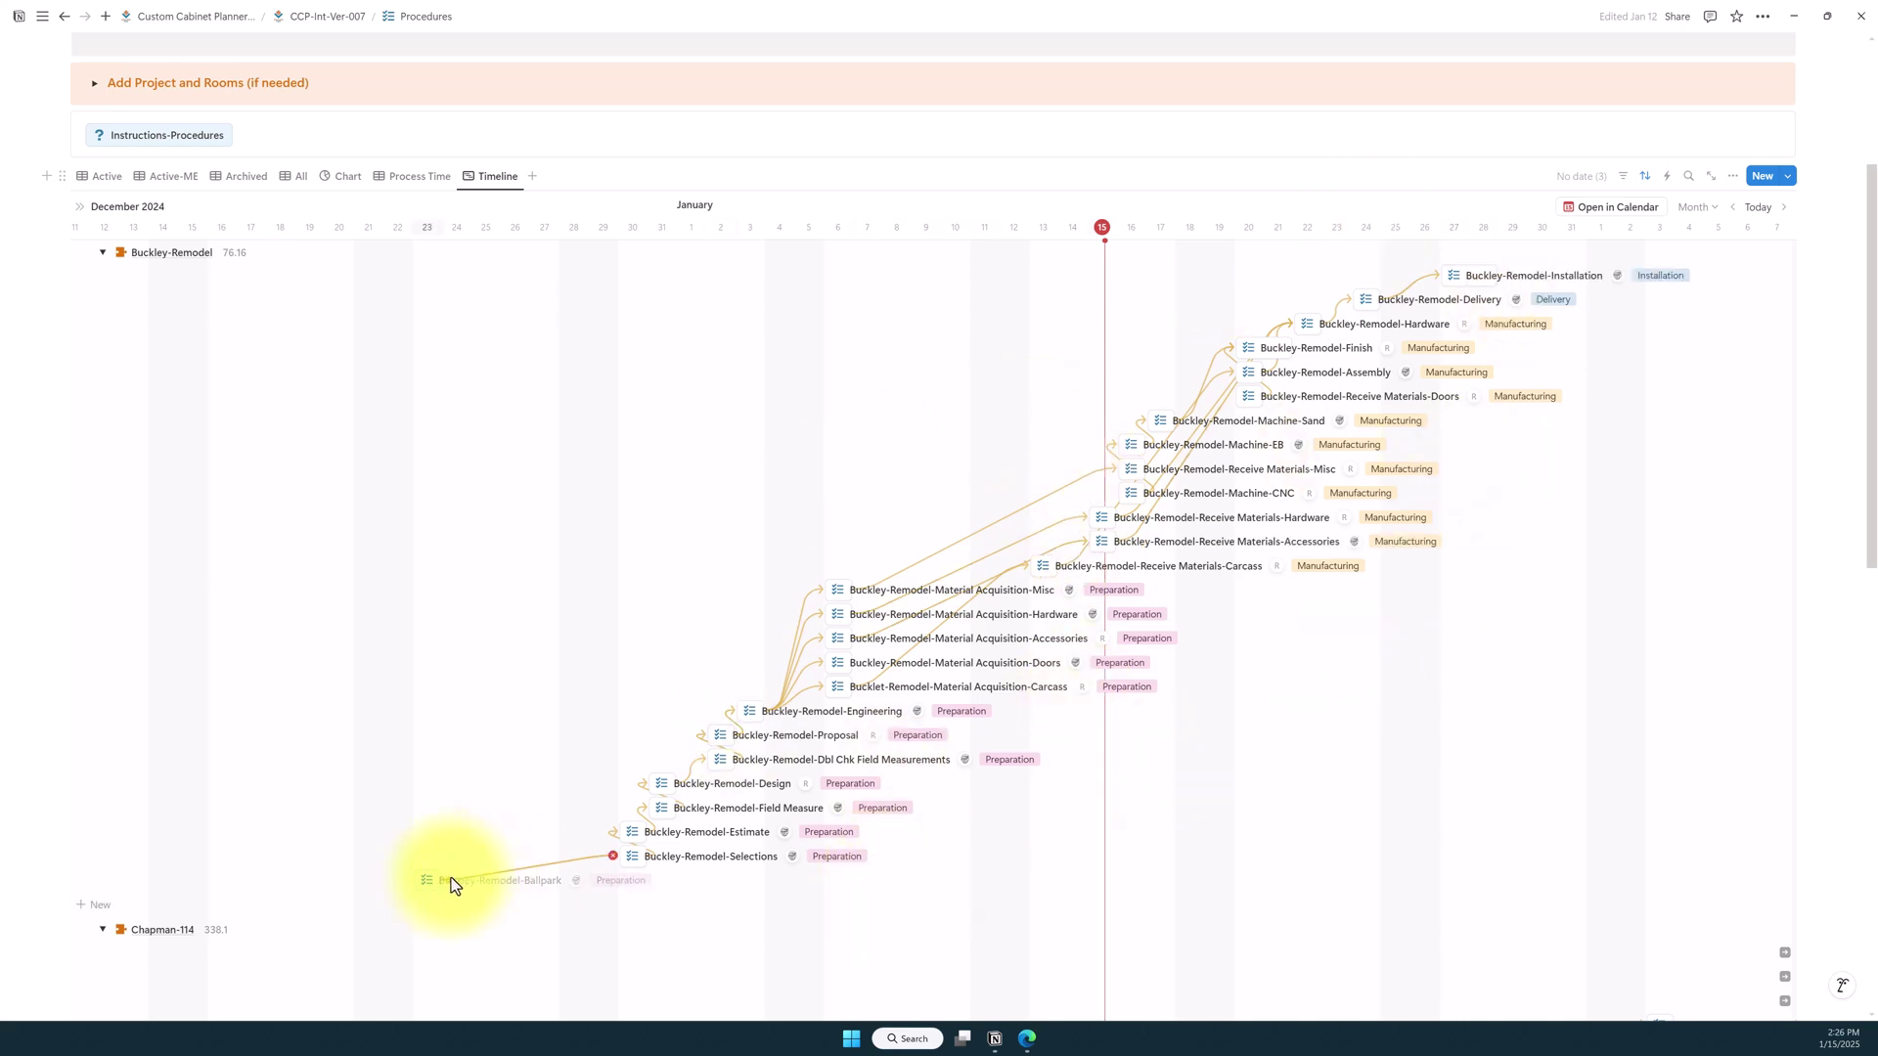
Step: Show the table of procedure names beside the timeline, and hide it again with the Show table setting in the layout options
click(80, 219)
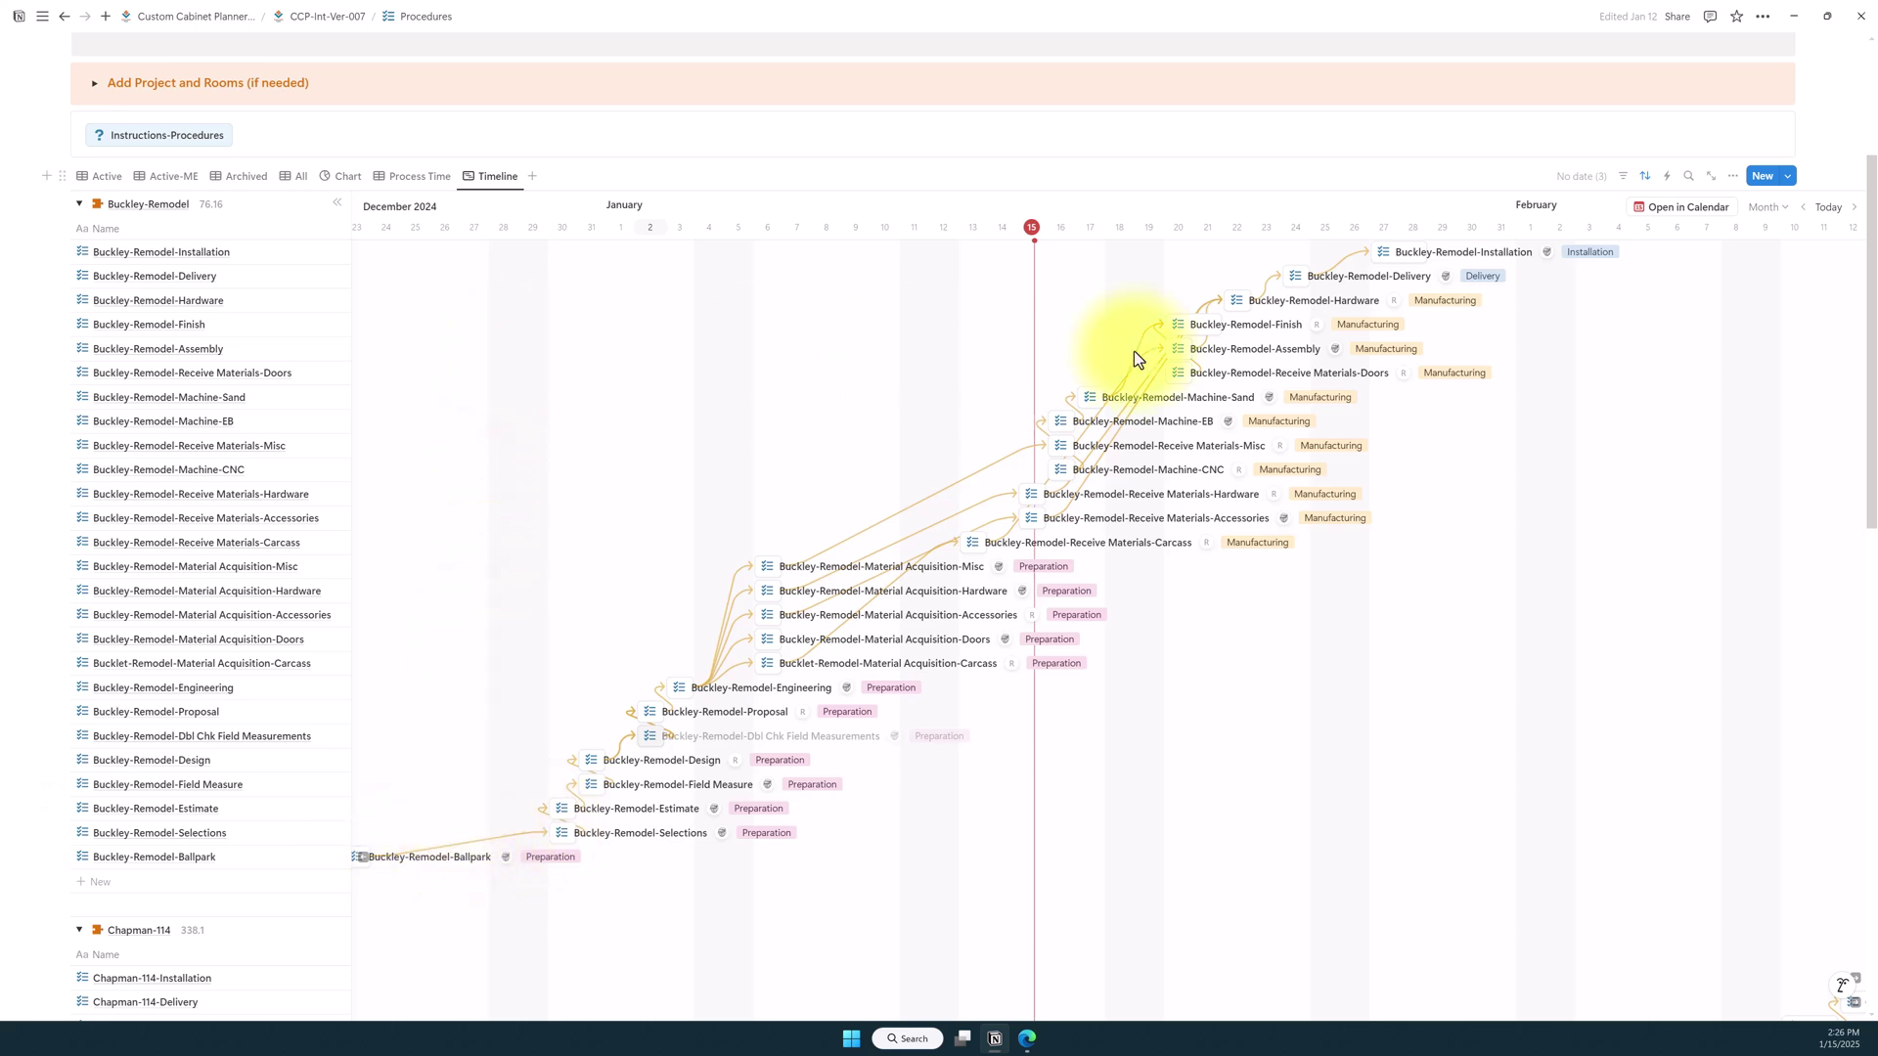
click(1733, 177)
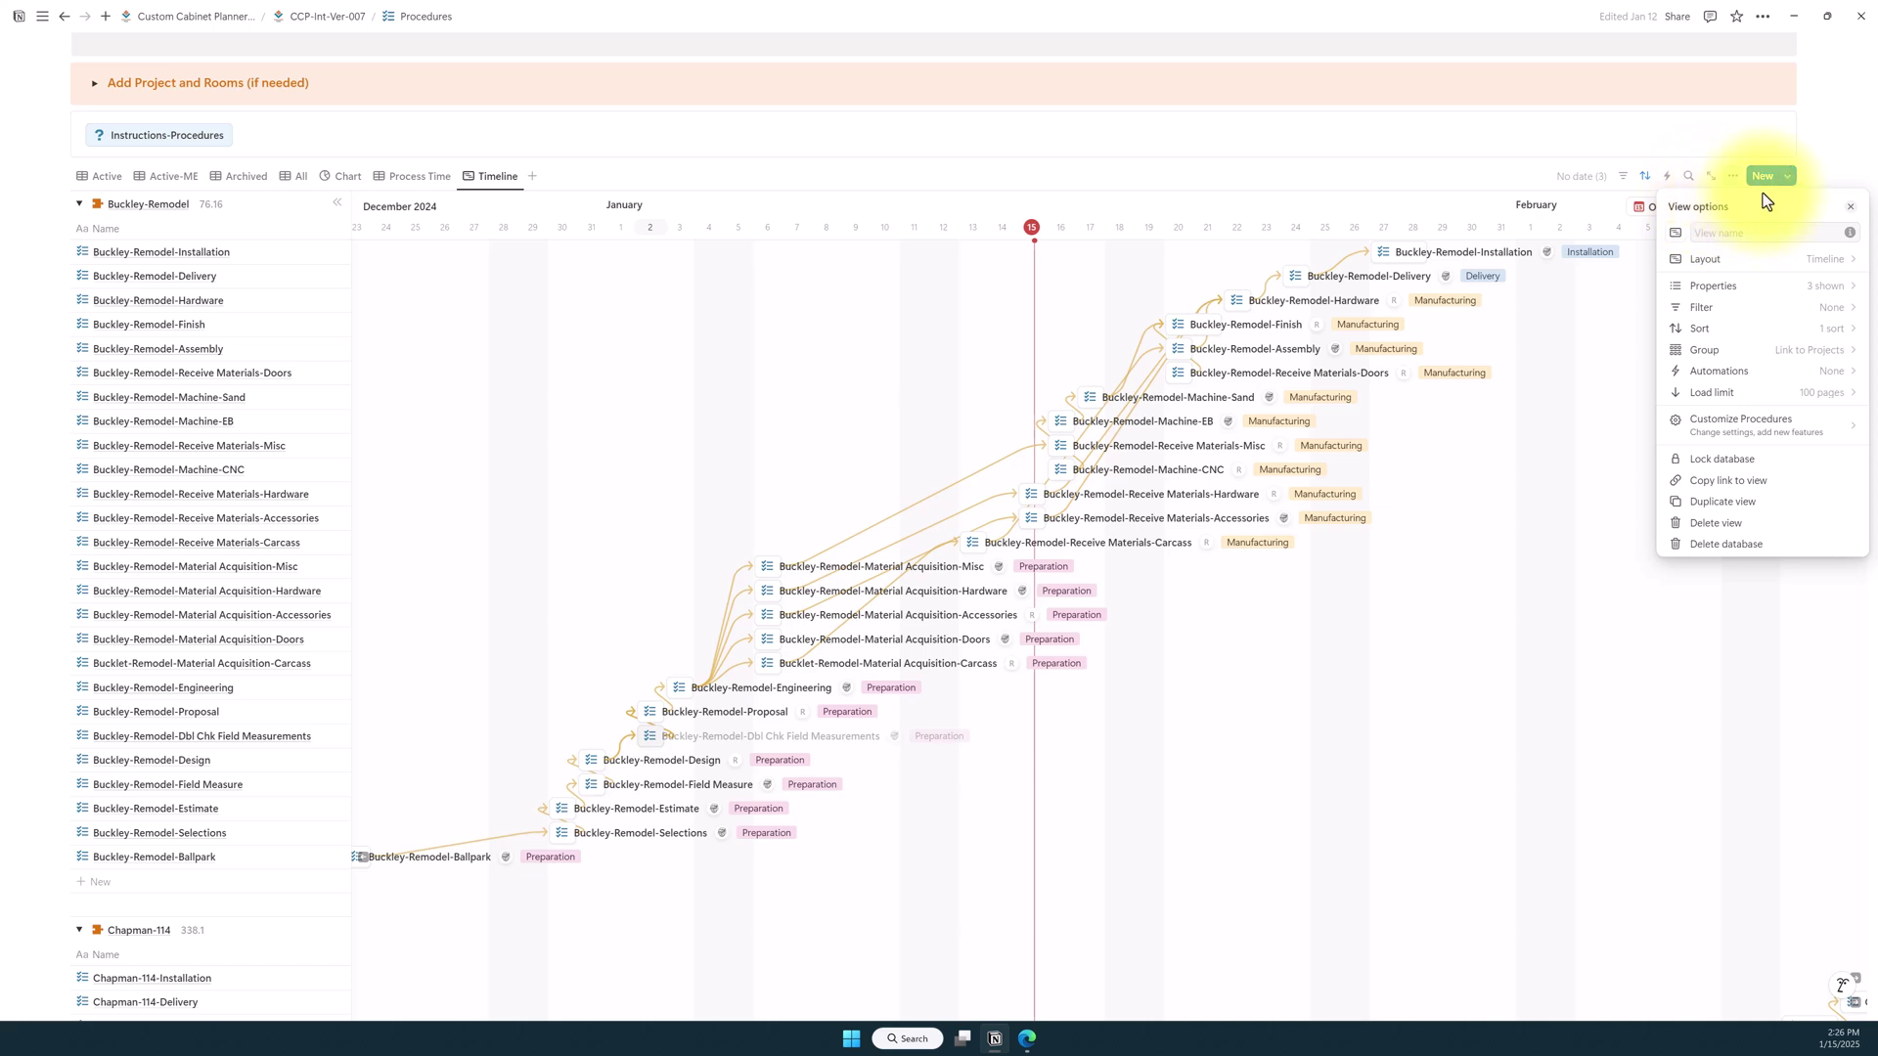
click(1835, 267)
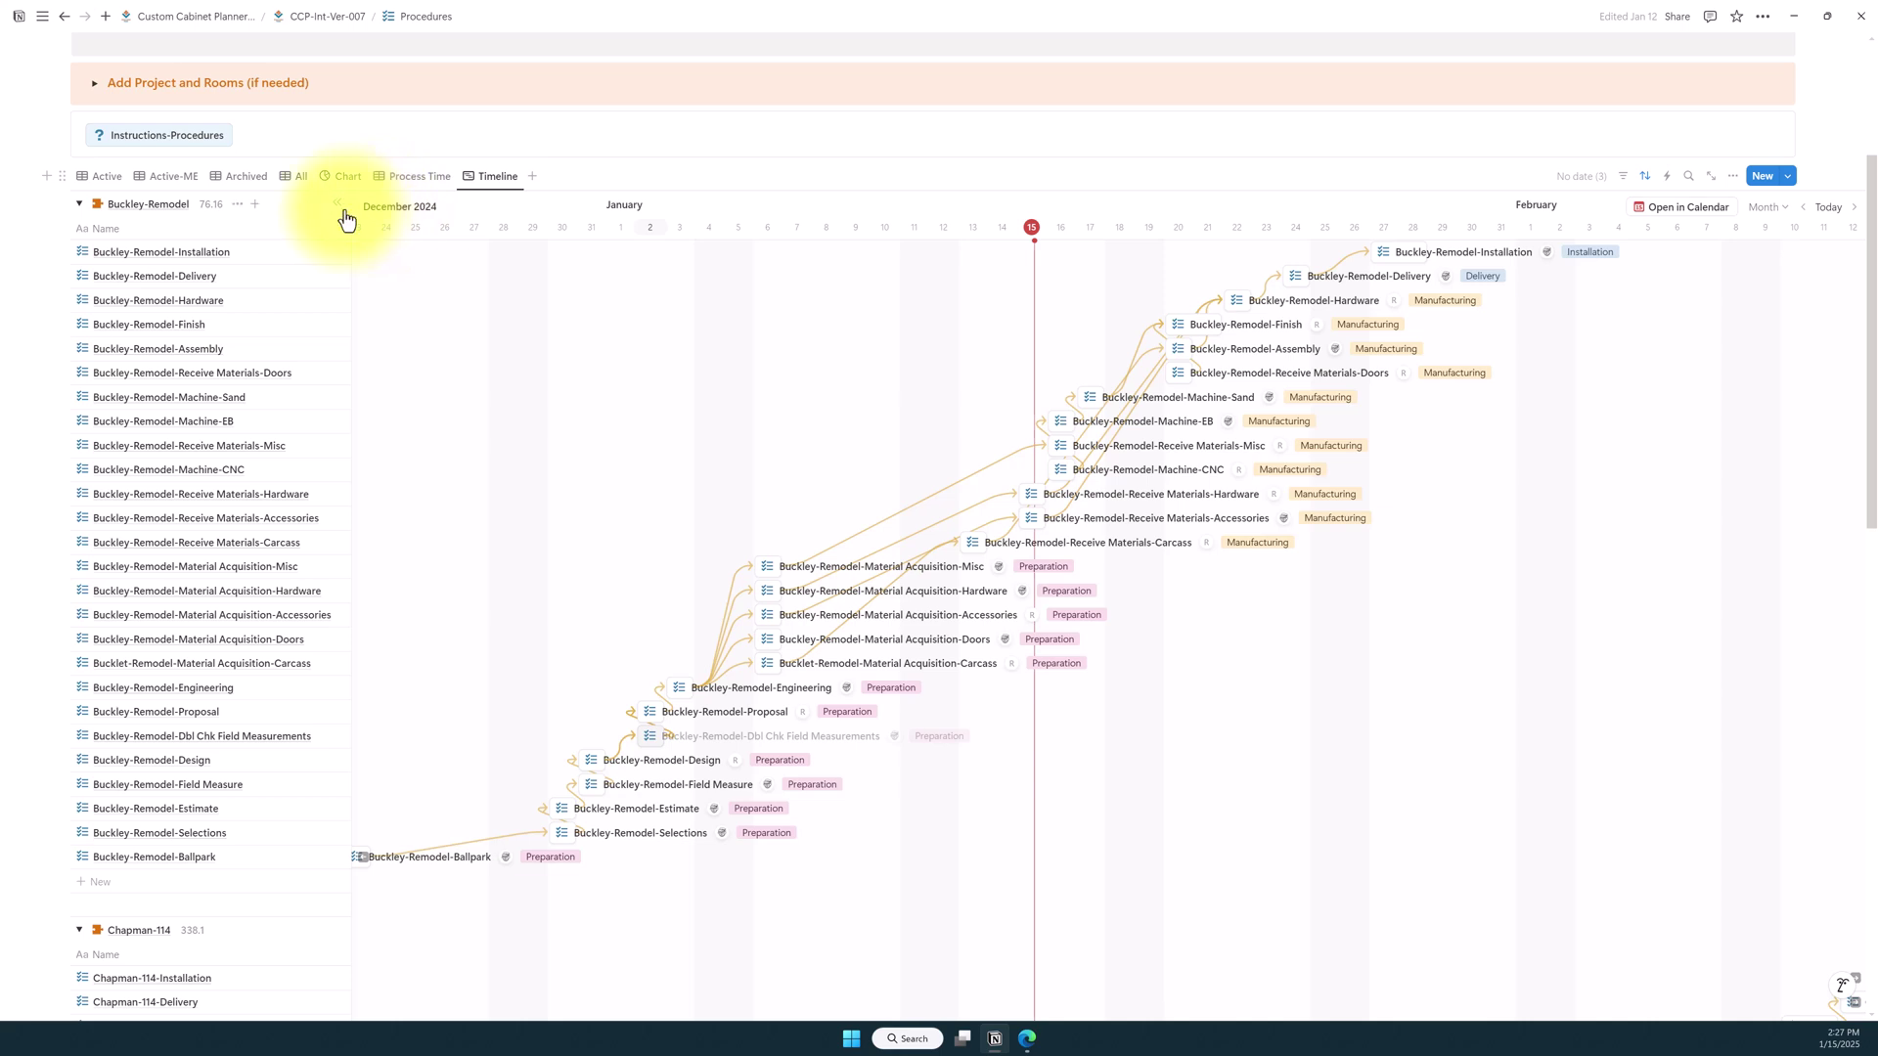
click(1810, 424)
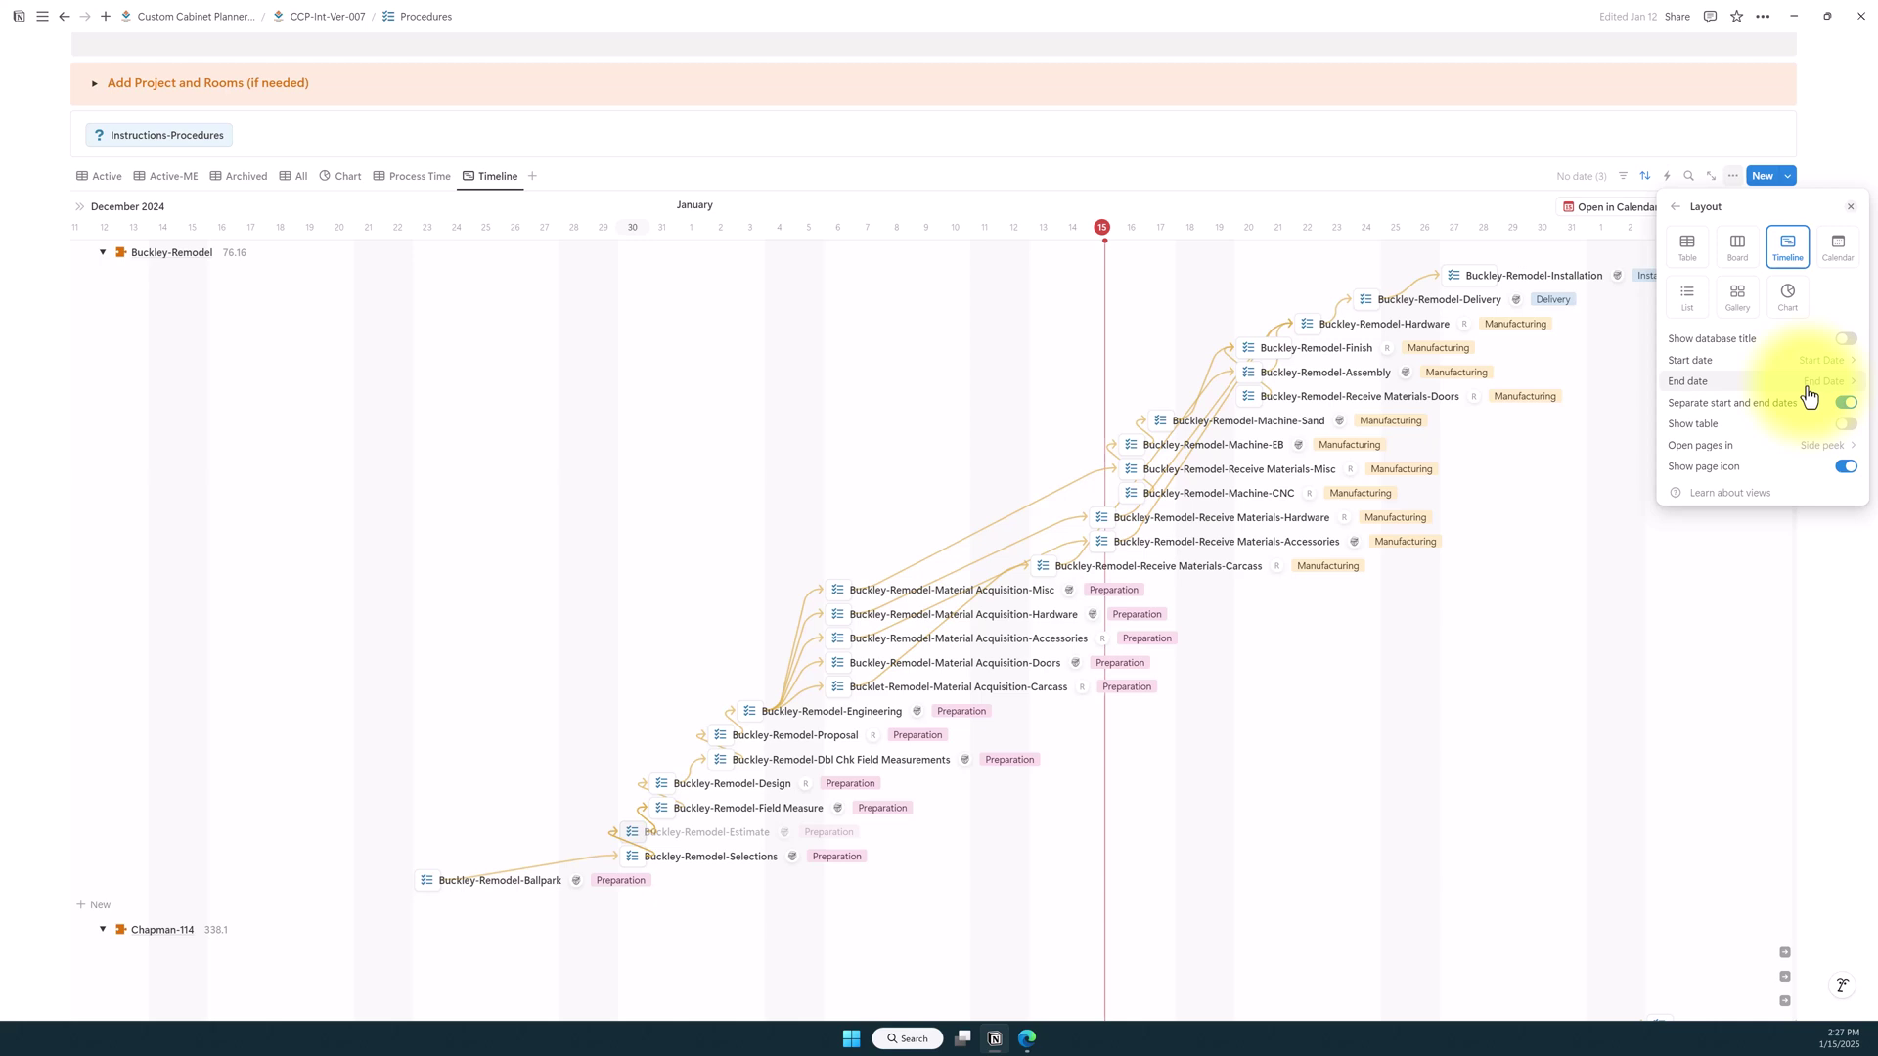
Step: Review which properties the timeline shows and its view options, such as grouping
click(1674, 210)
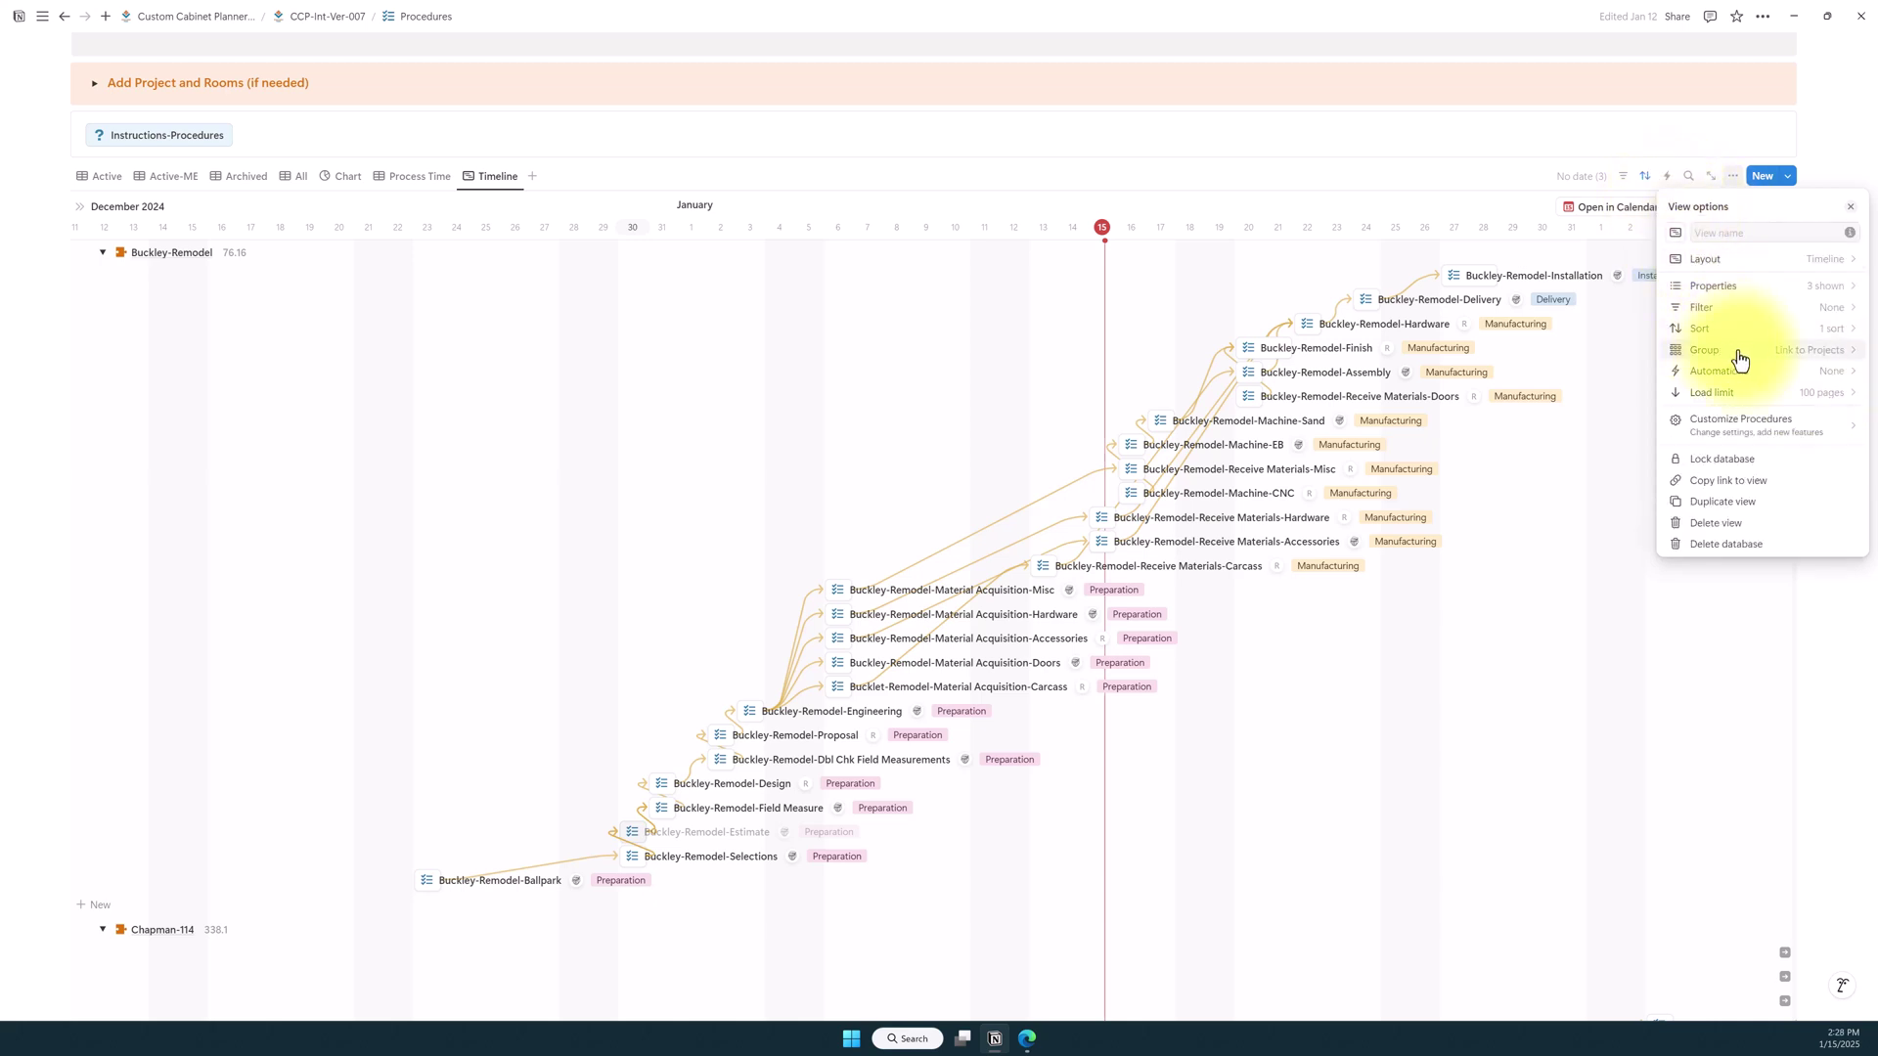
click(1835, 289)
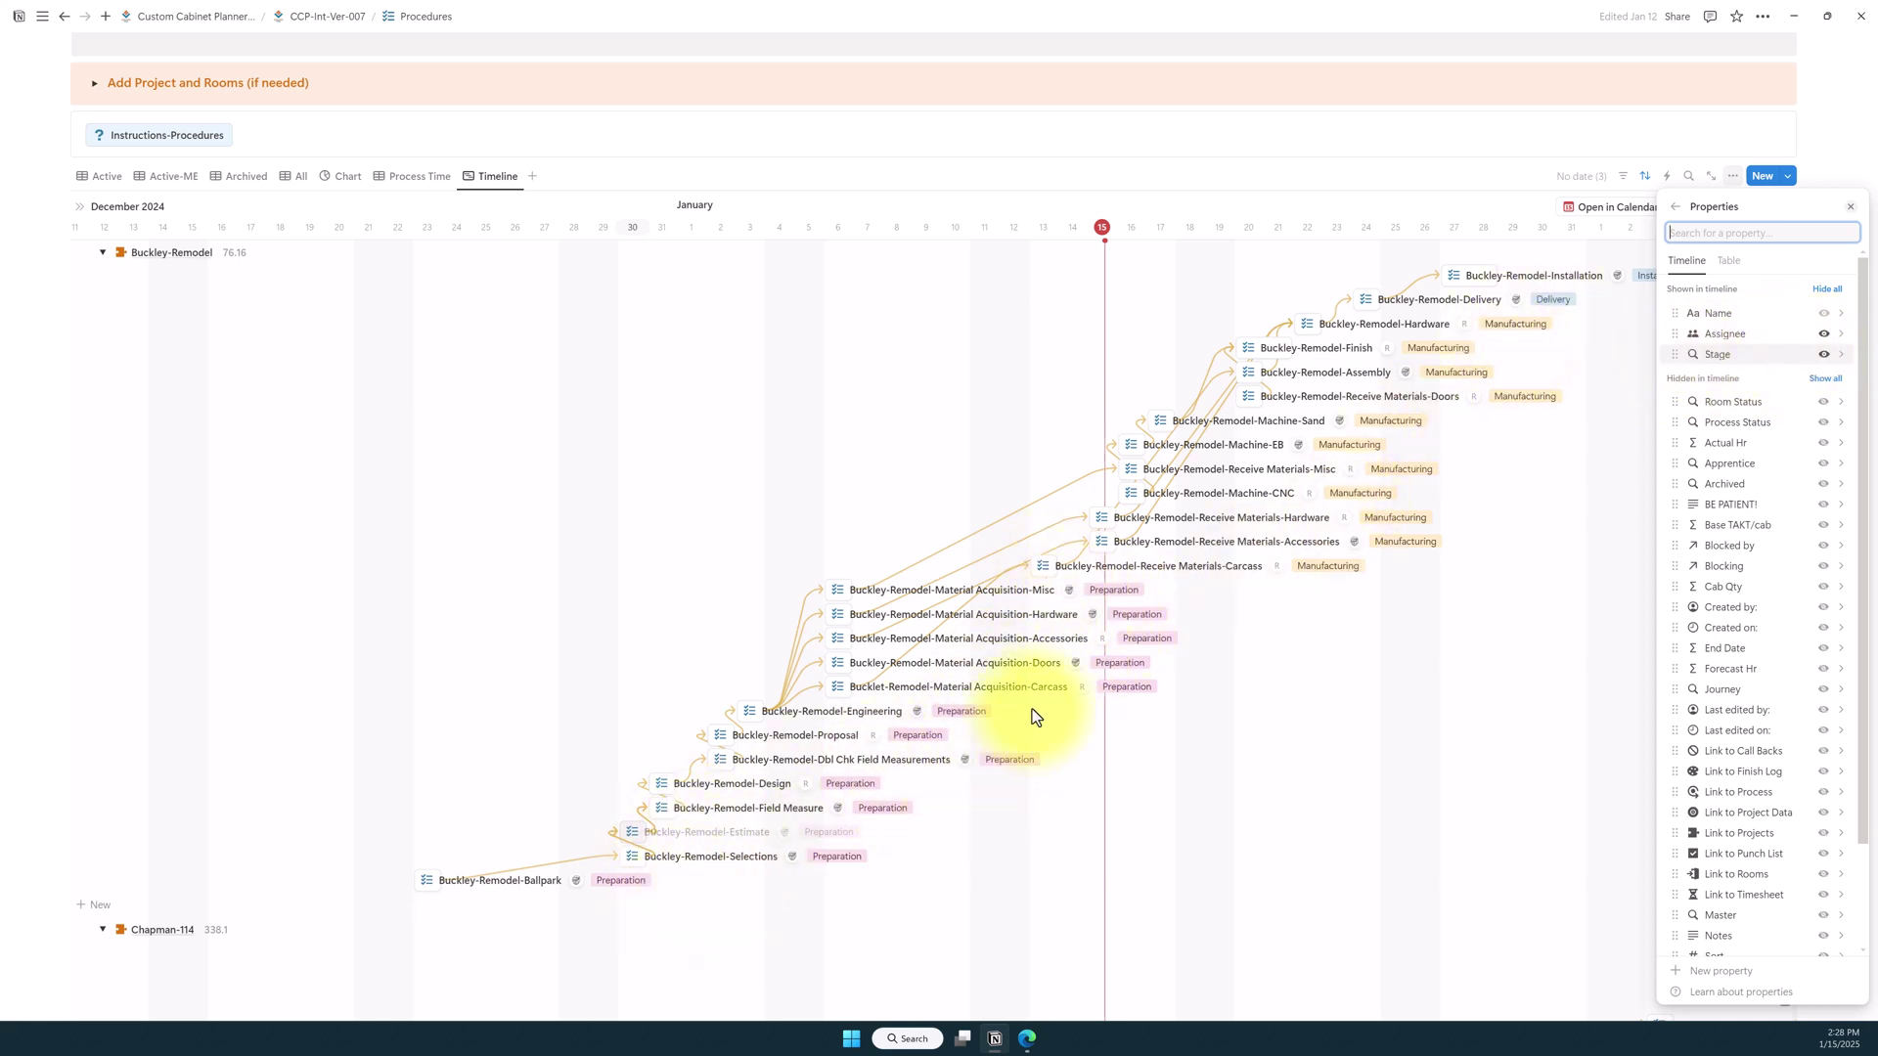
key(Escape)
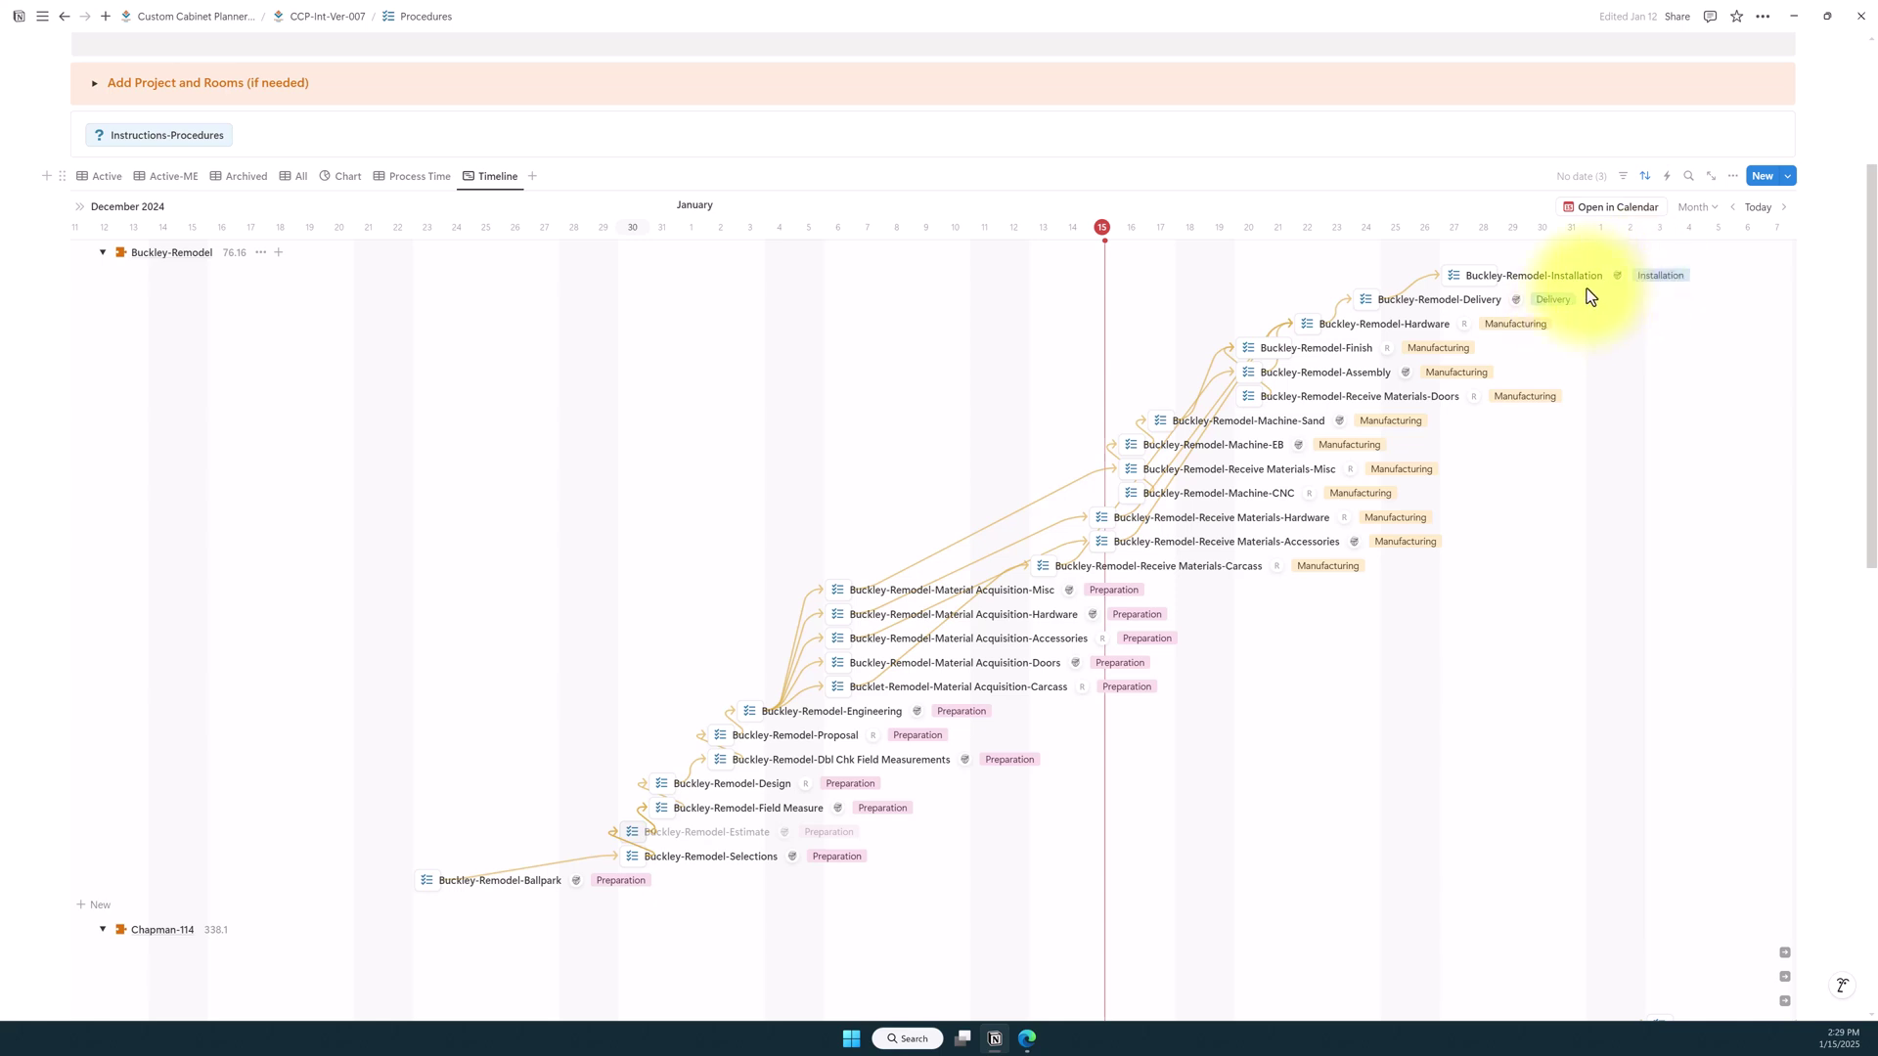
click(1733, 176)
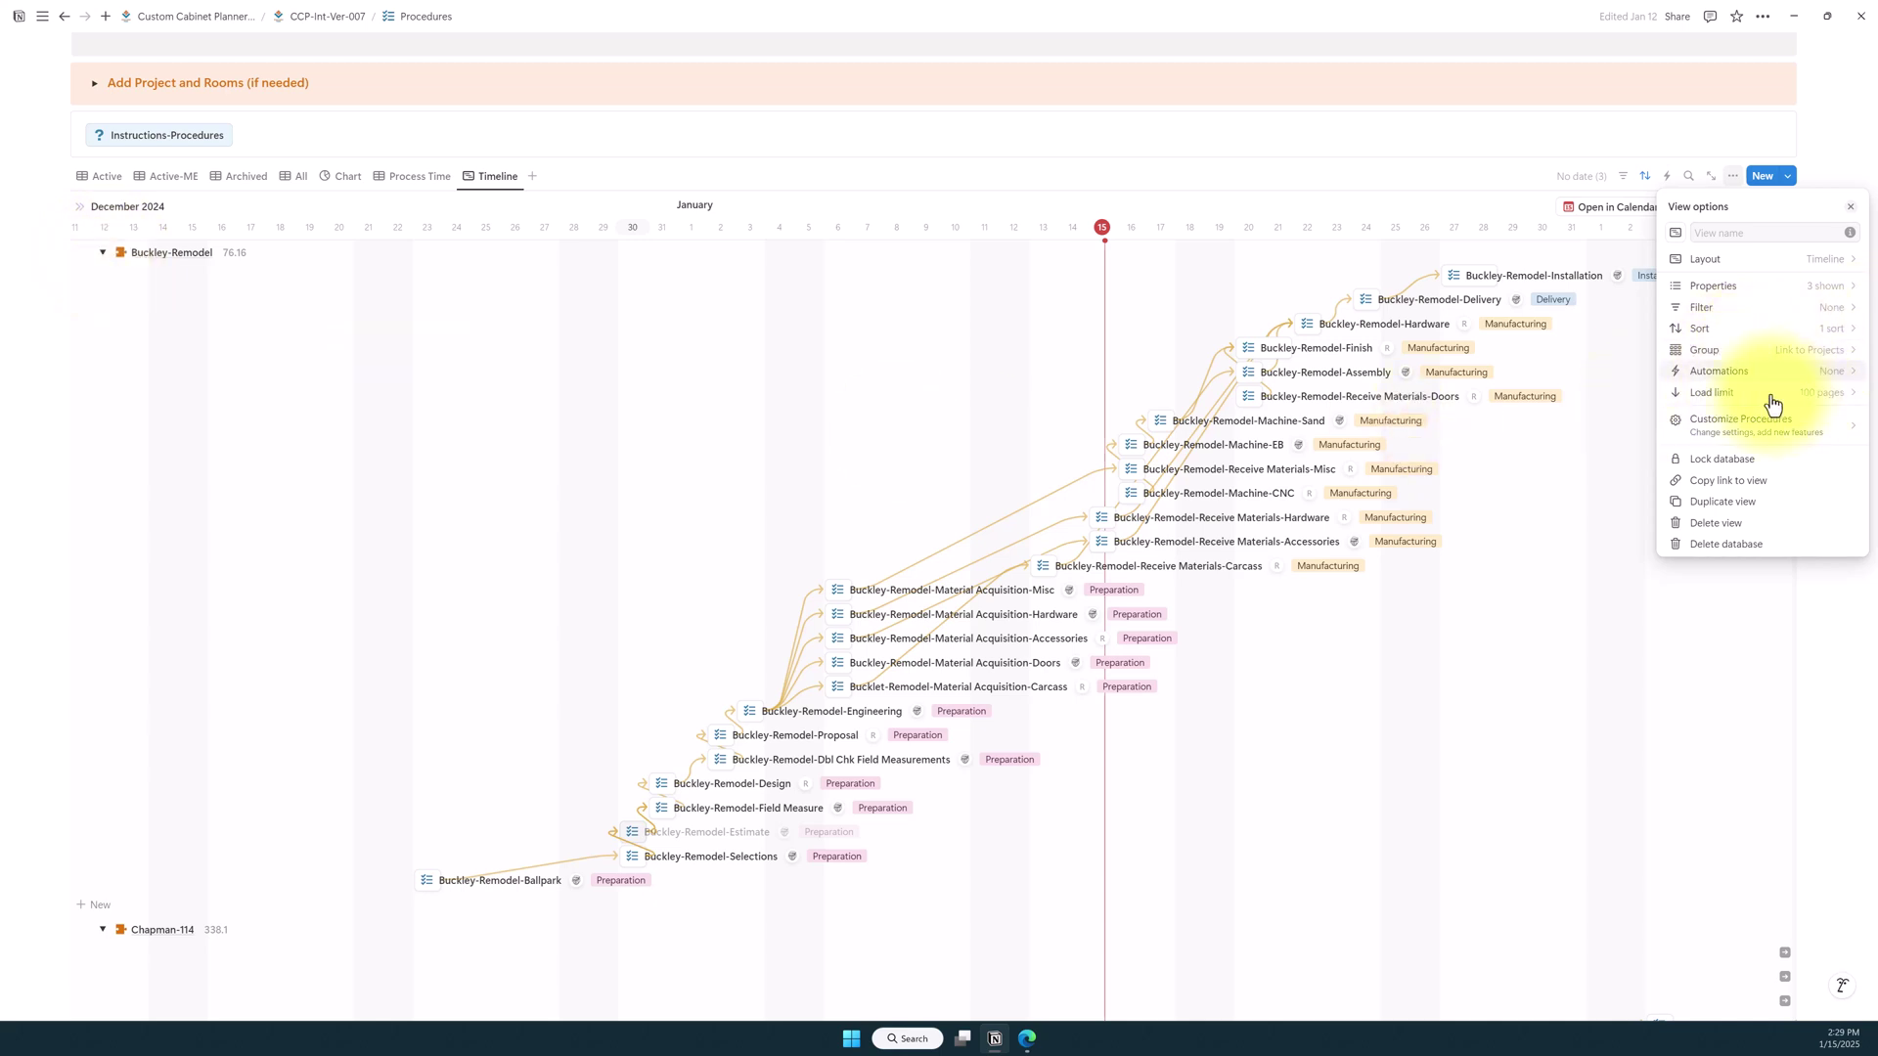
click(105, 260)
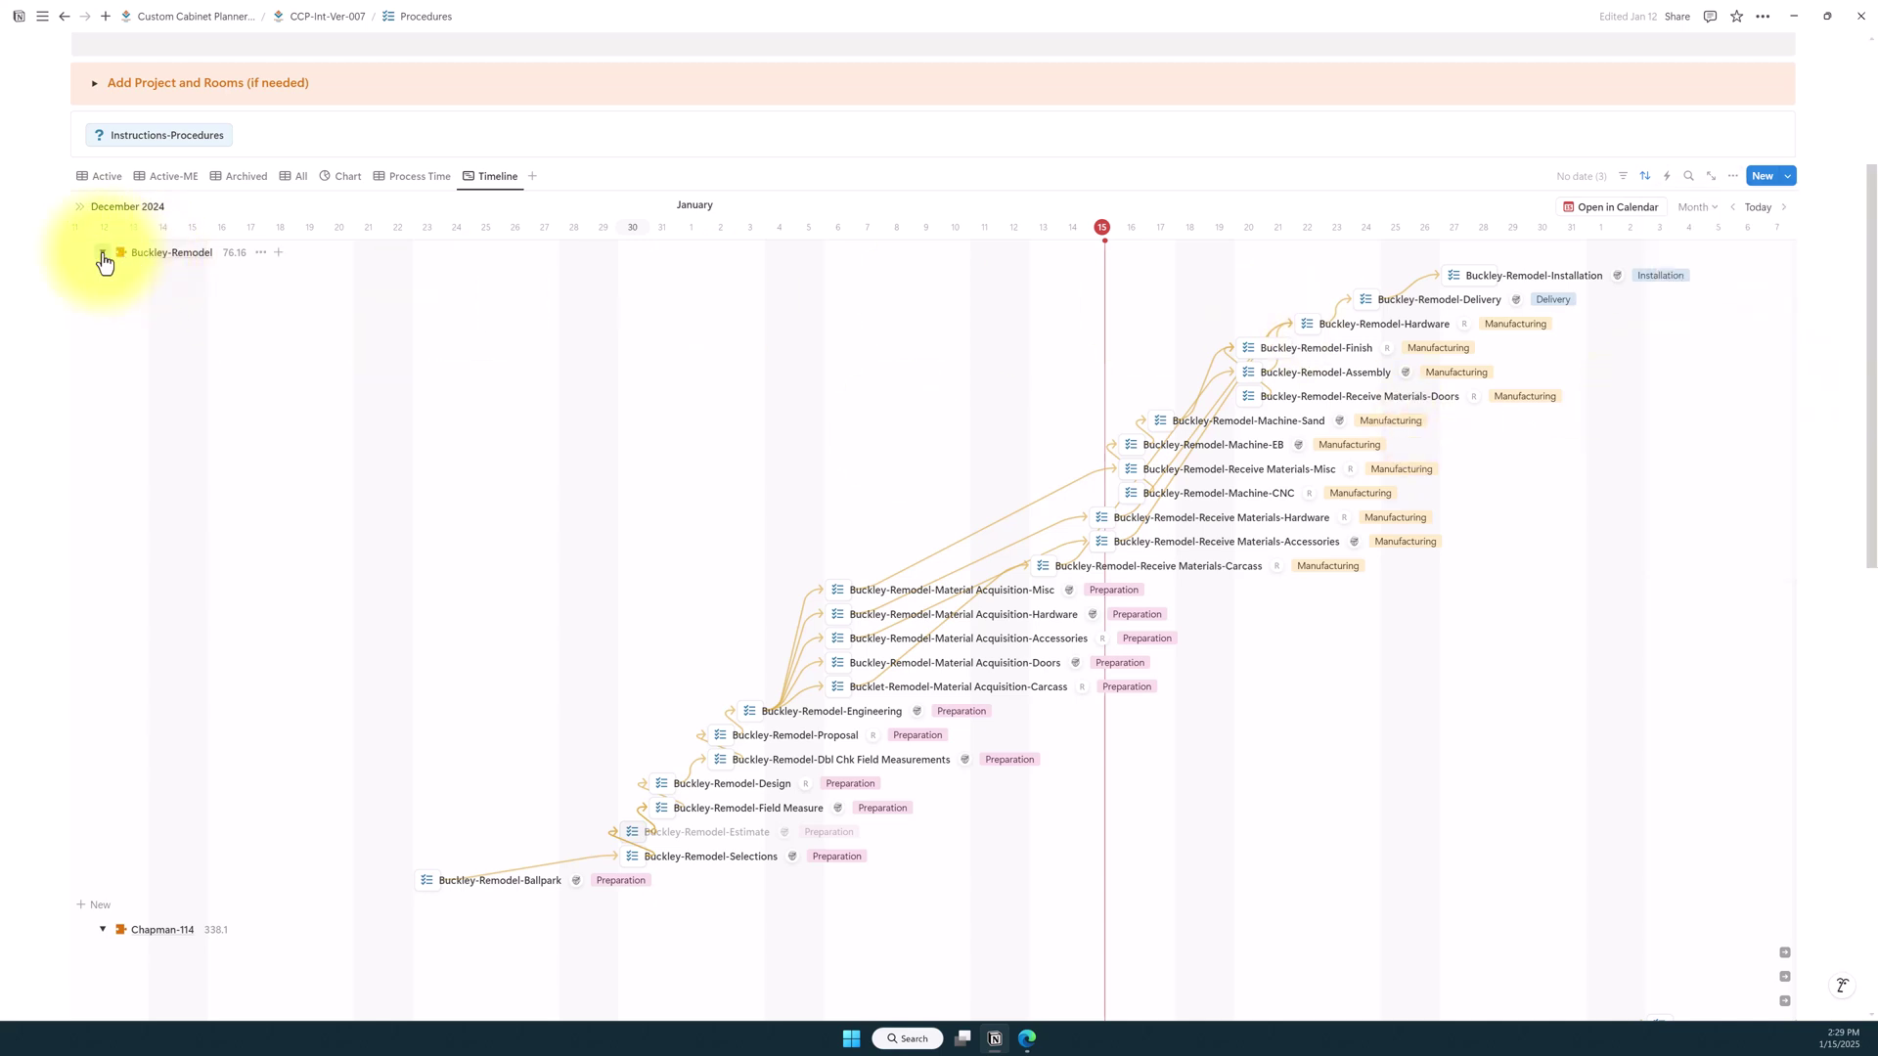
Step: Collapse the Buckley-Remodel, Chapman-114 and Notion-Automations groups in the timeline, and expand only Buckley-Remodel again
click(104, 256)
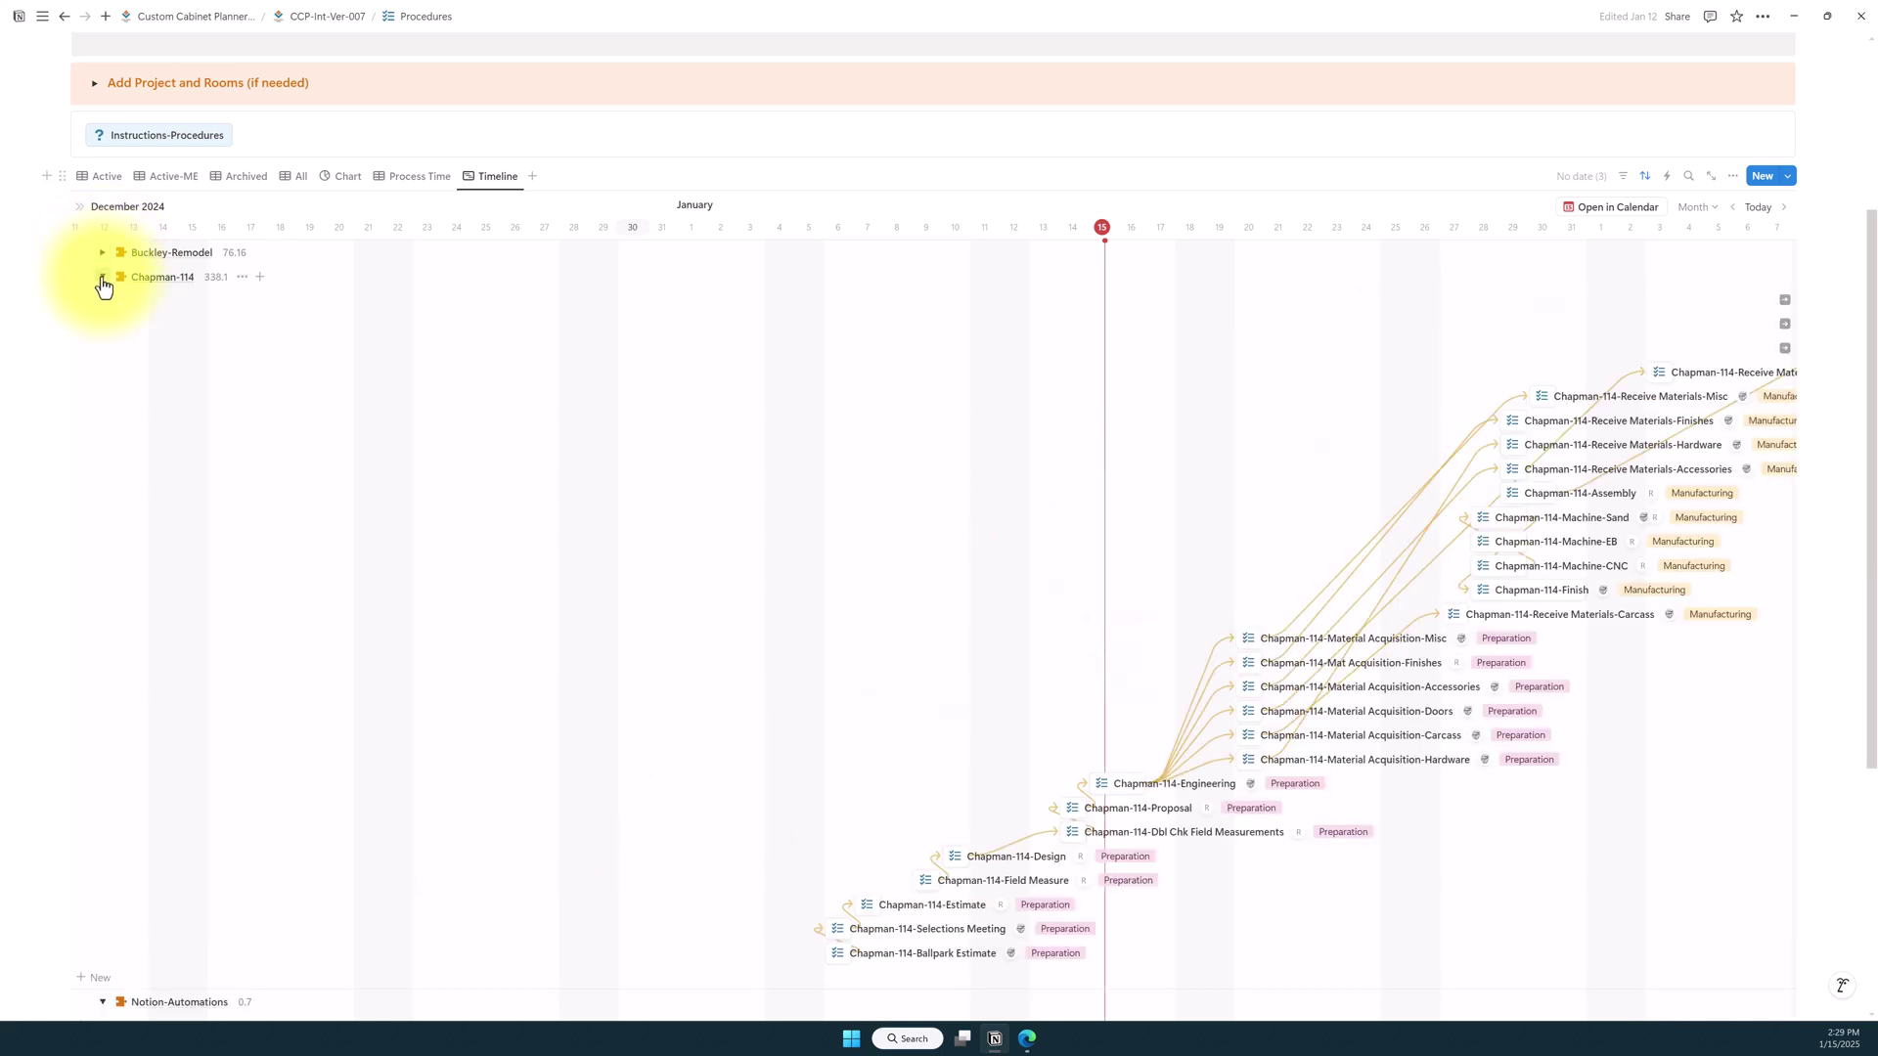
click(103, 279)
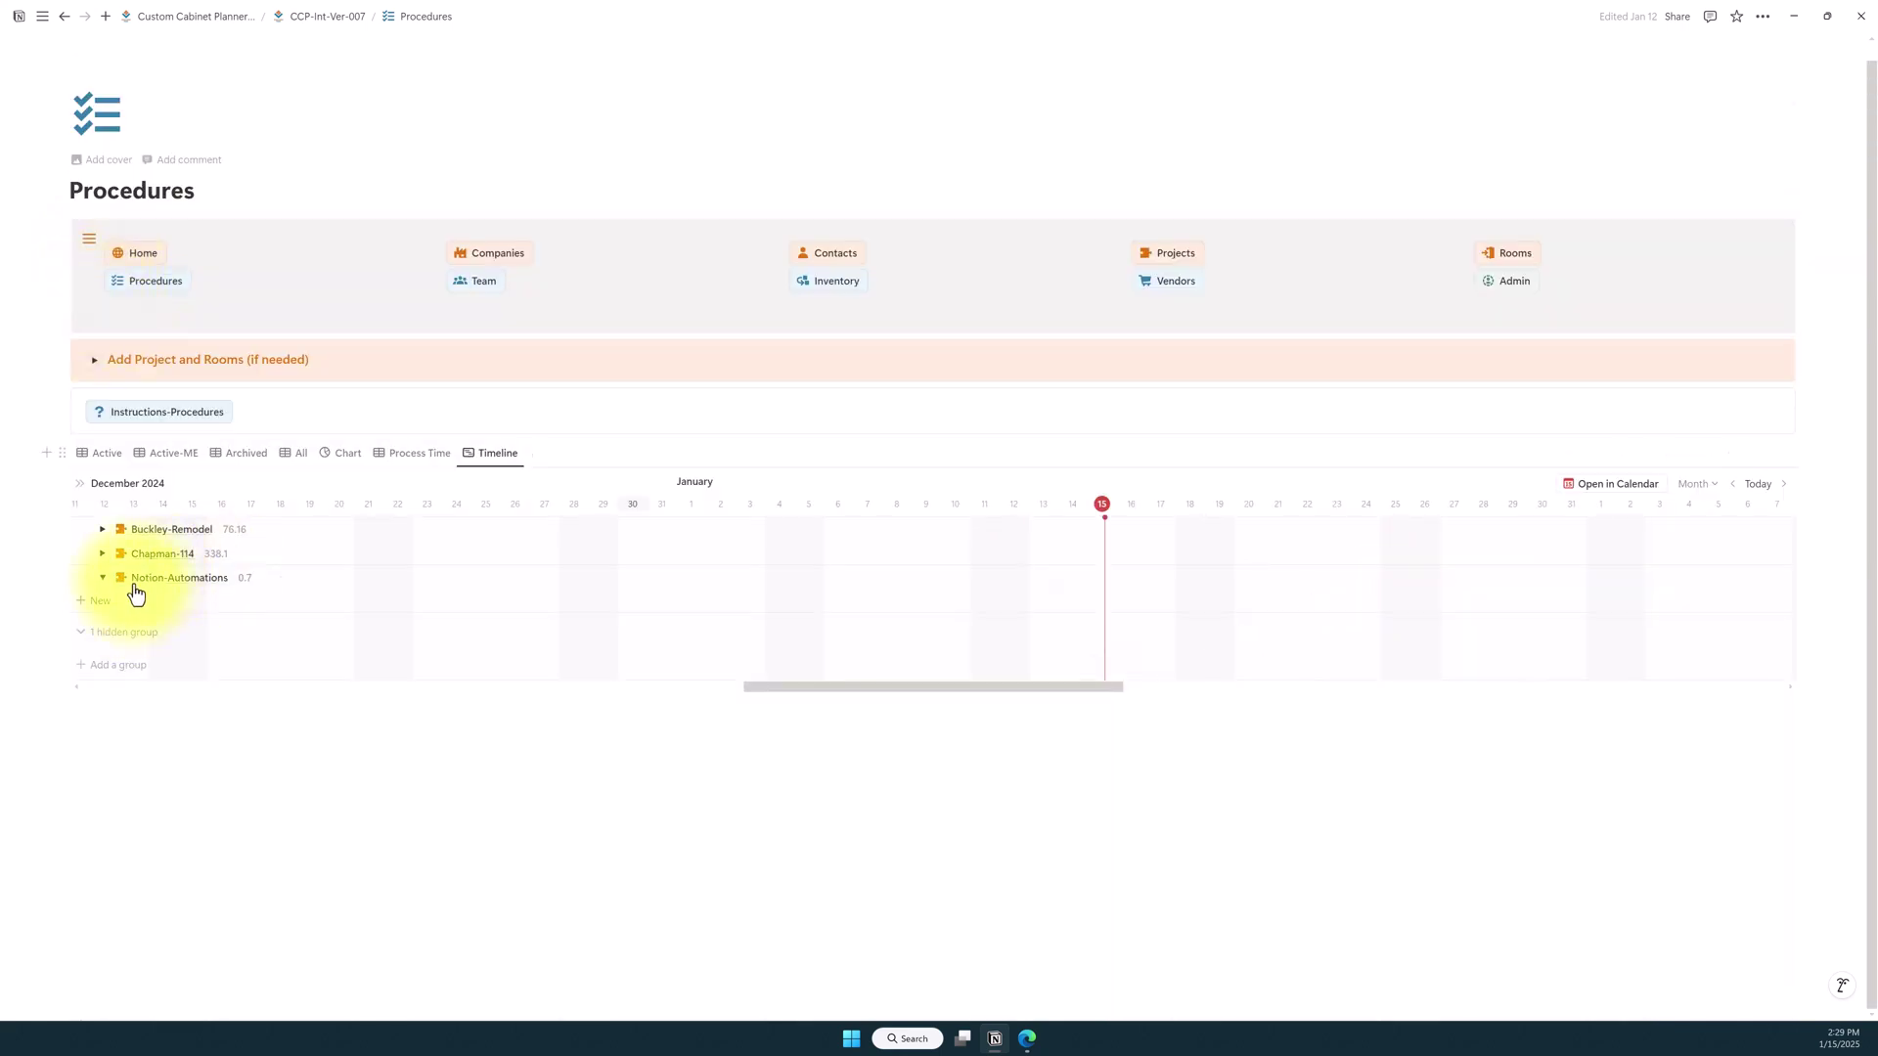
click(103, 579)
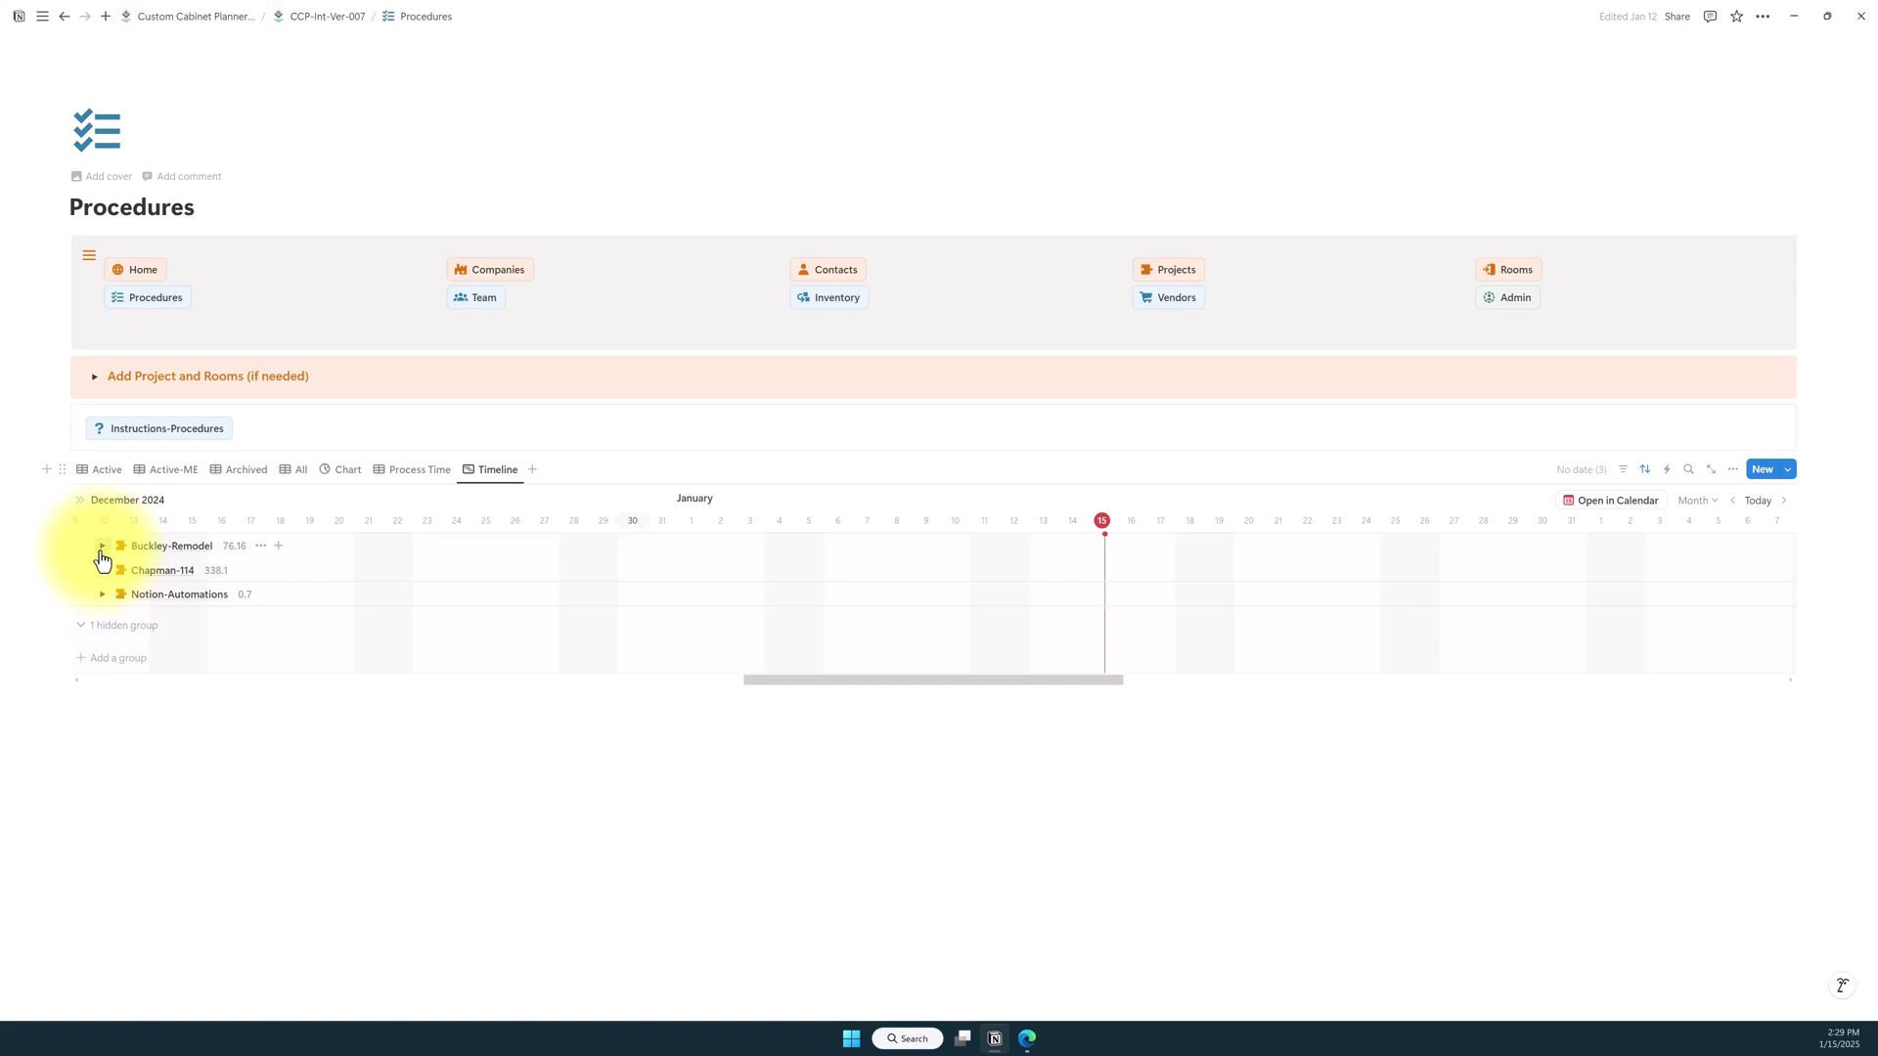
click(102, 548)
scroll(1191, 701, down, 4)
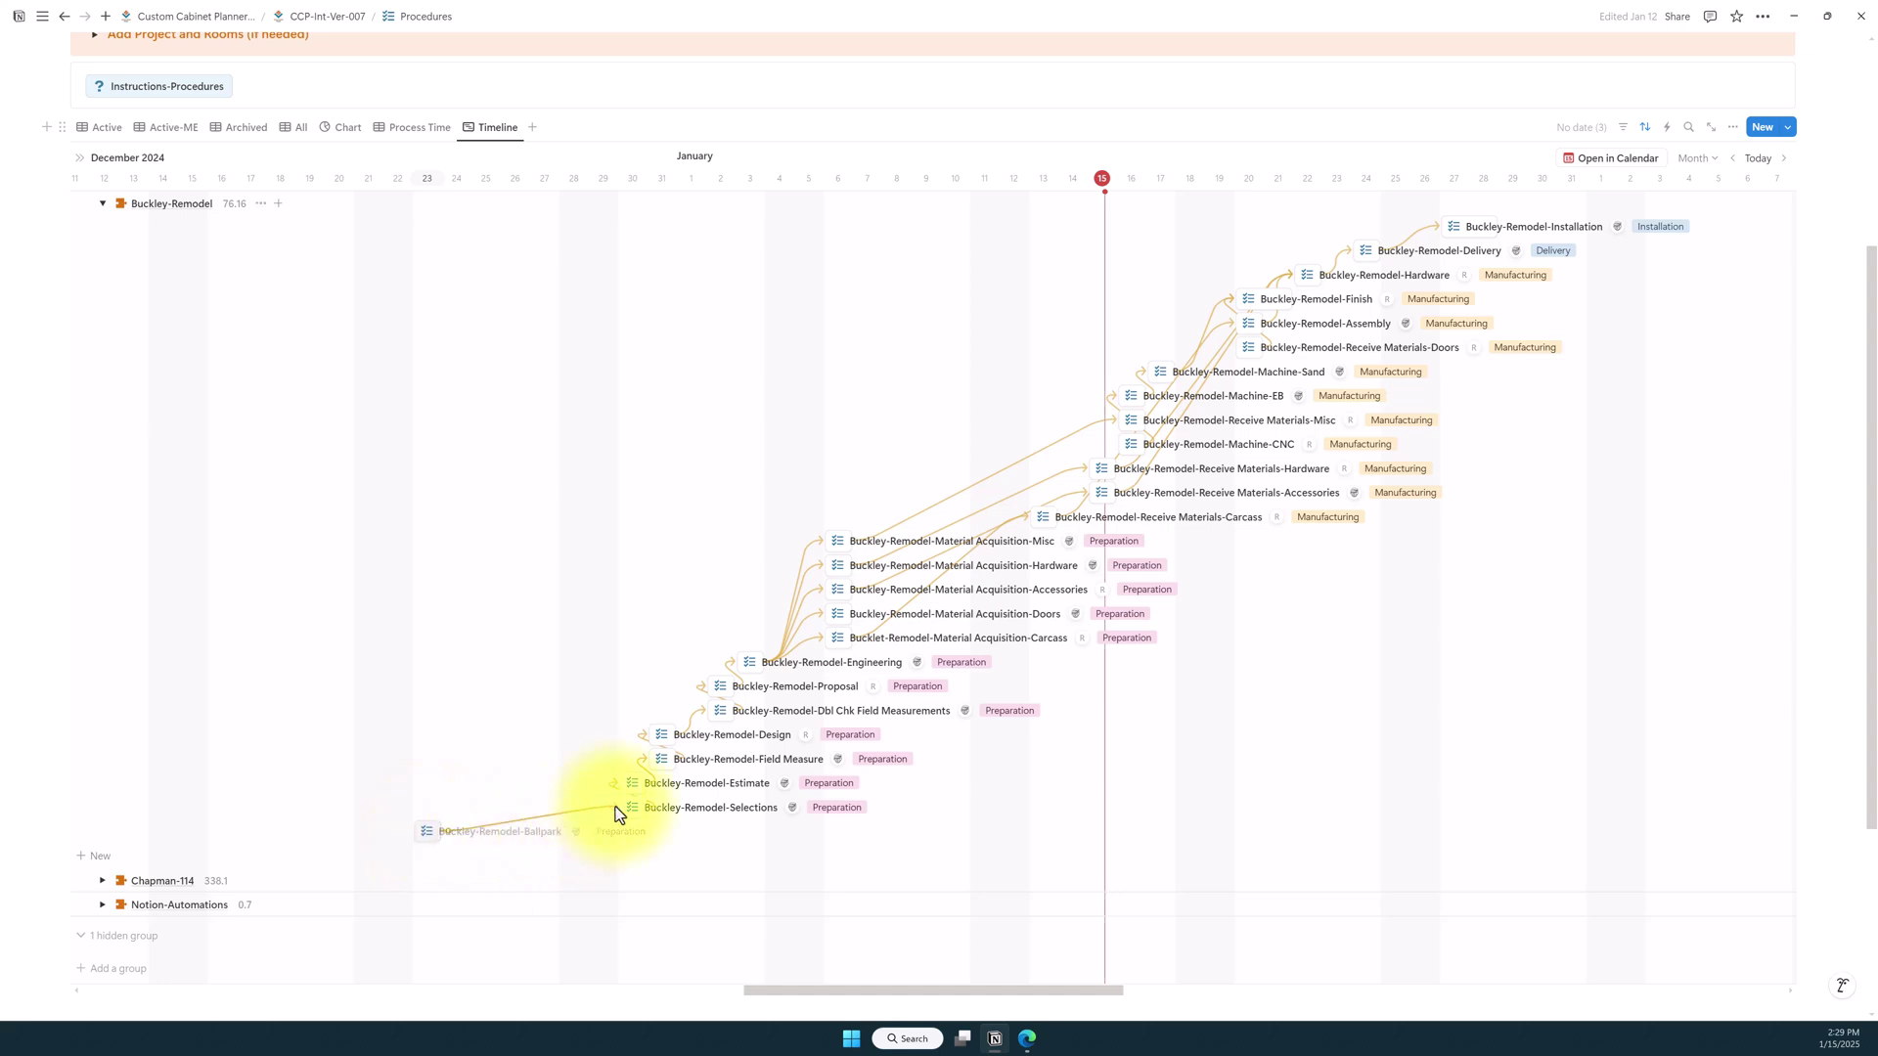
Step: Open the Buckley-Remodel-Ballpark procedure, view its detail properties including scheduling and linked databases, and close it
click(426, 842)
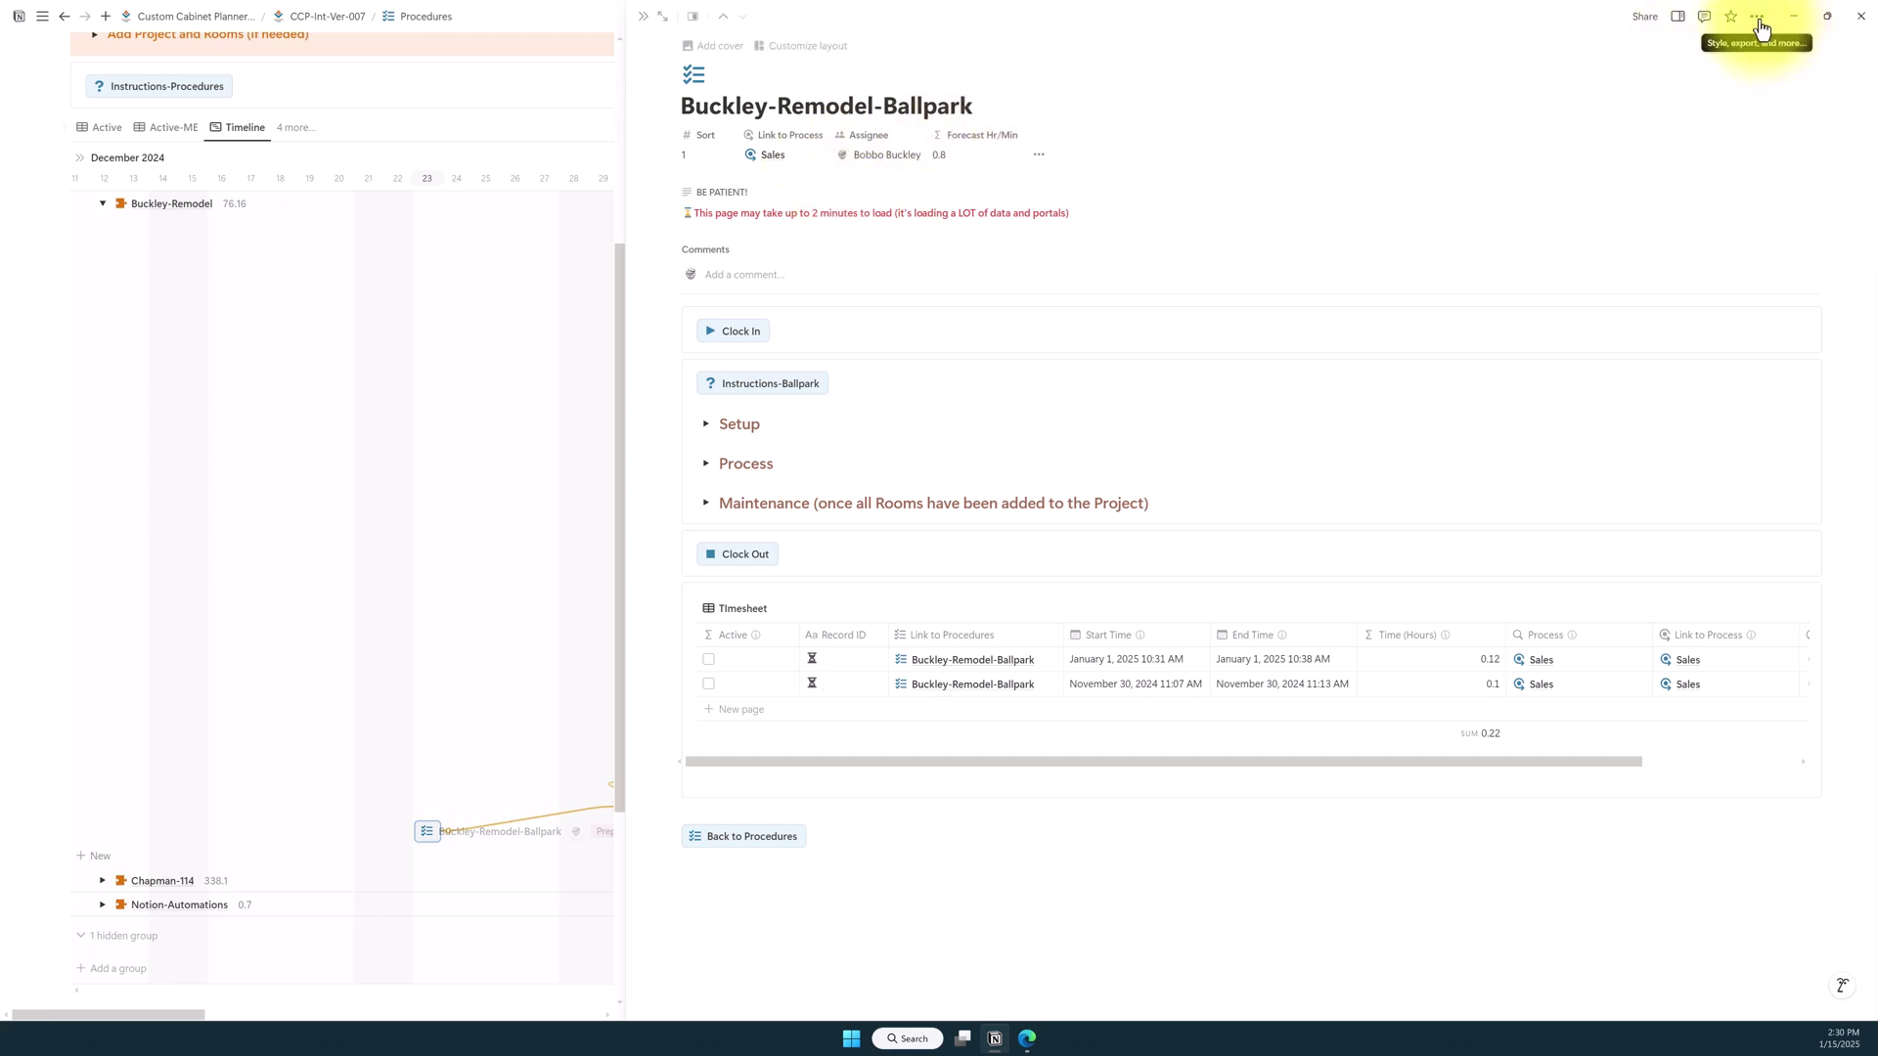
click(1674, 22)
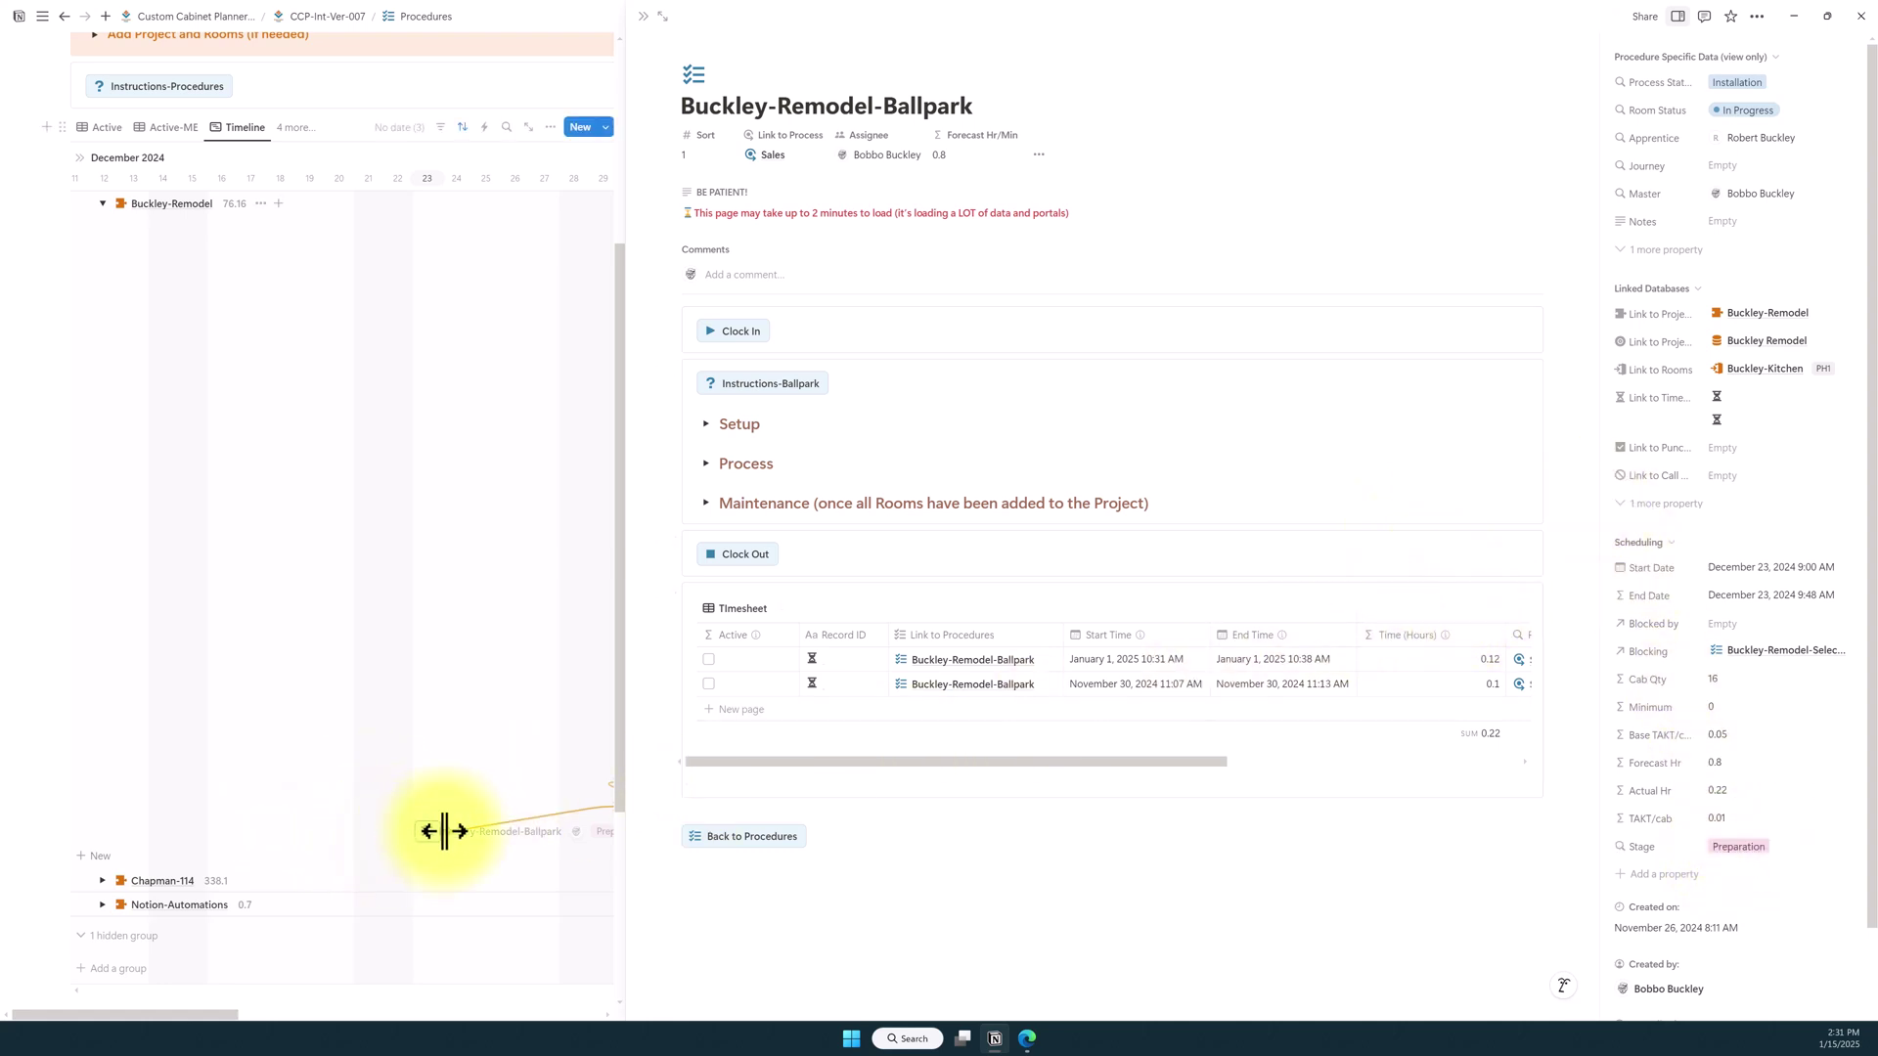
click(642, 16)
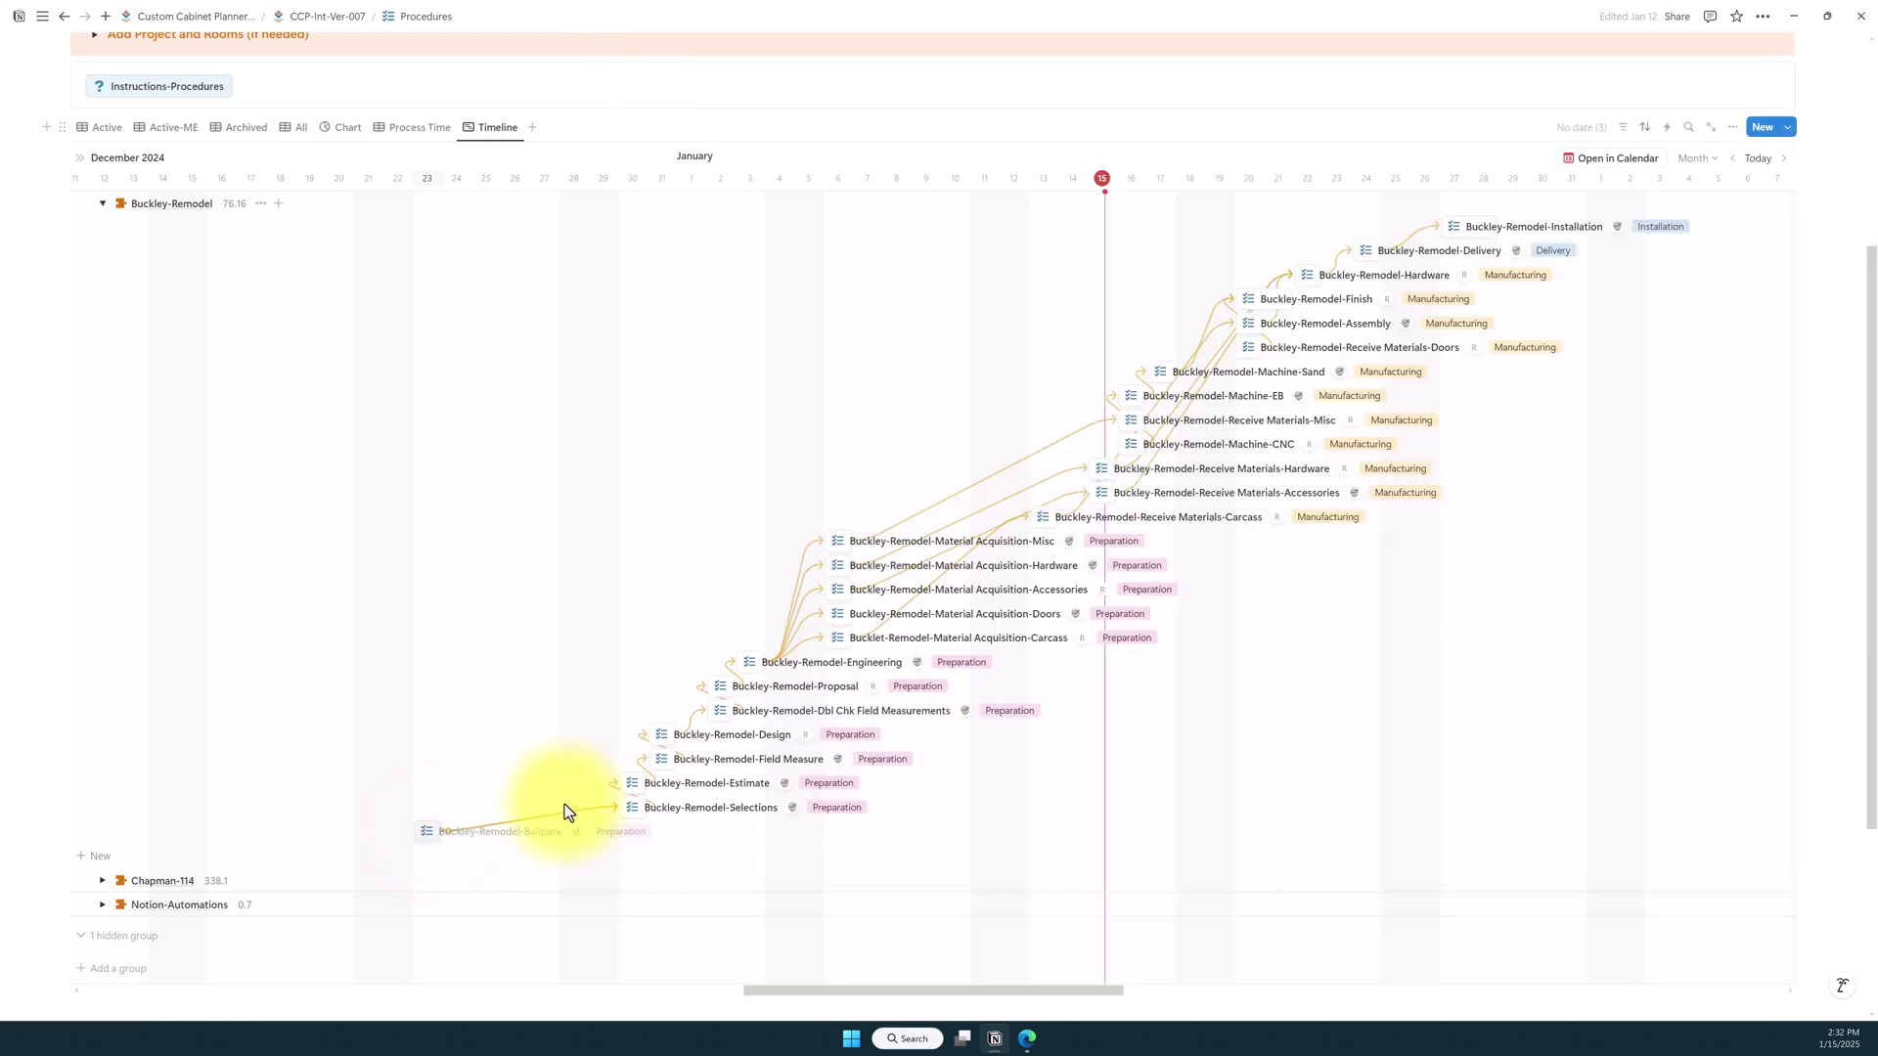
drag(623, 817, 620, 809)
drag(644, 736, 719, 710)
drag(860, 545, 859, 554)
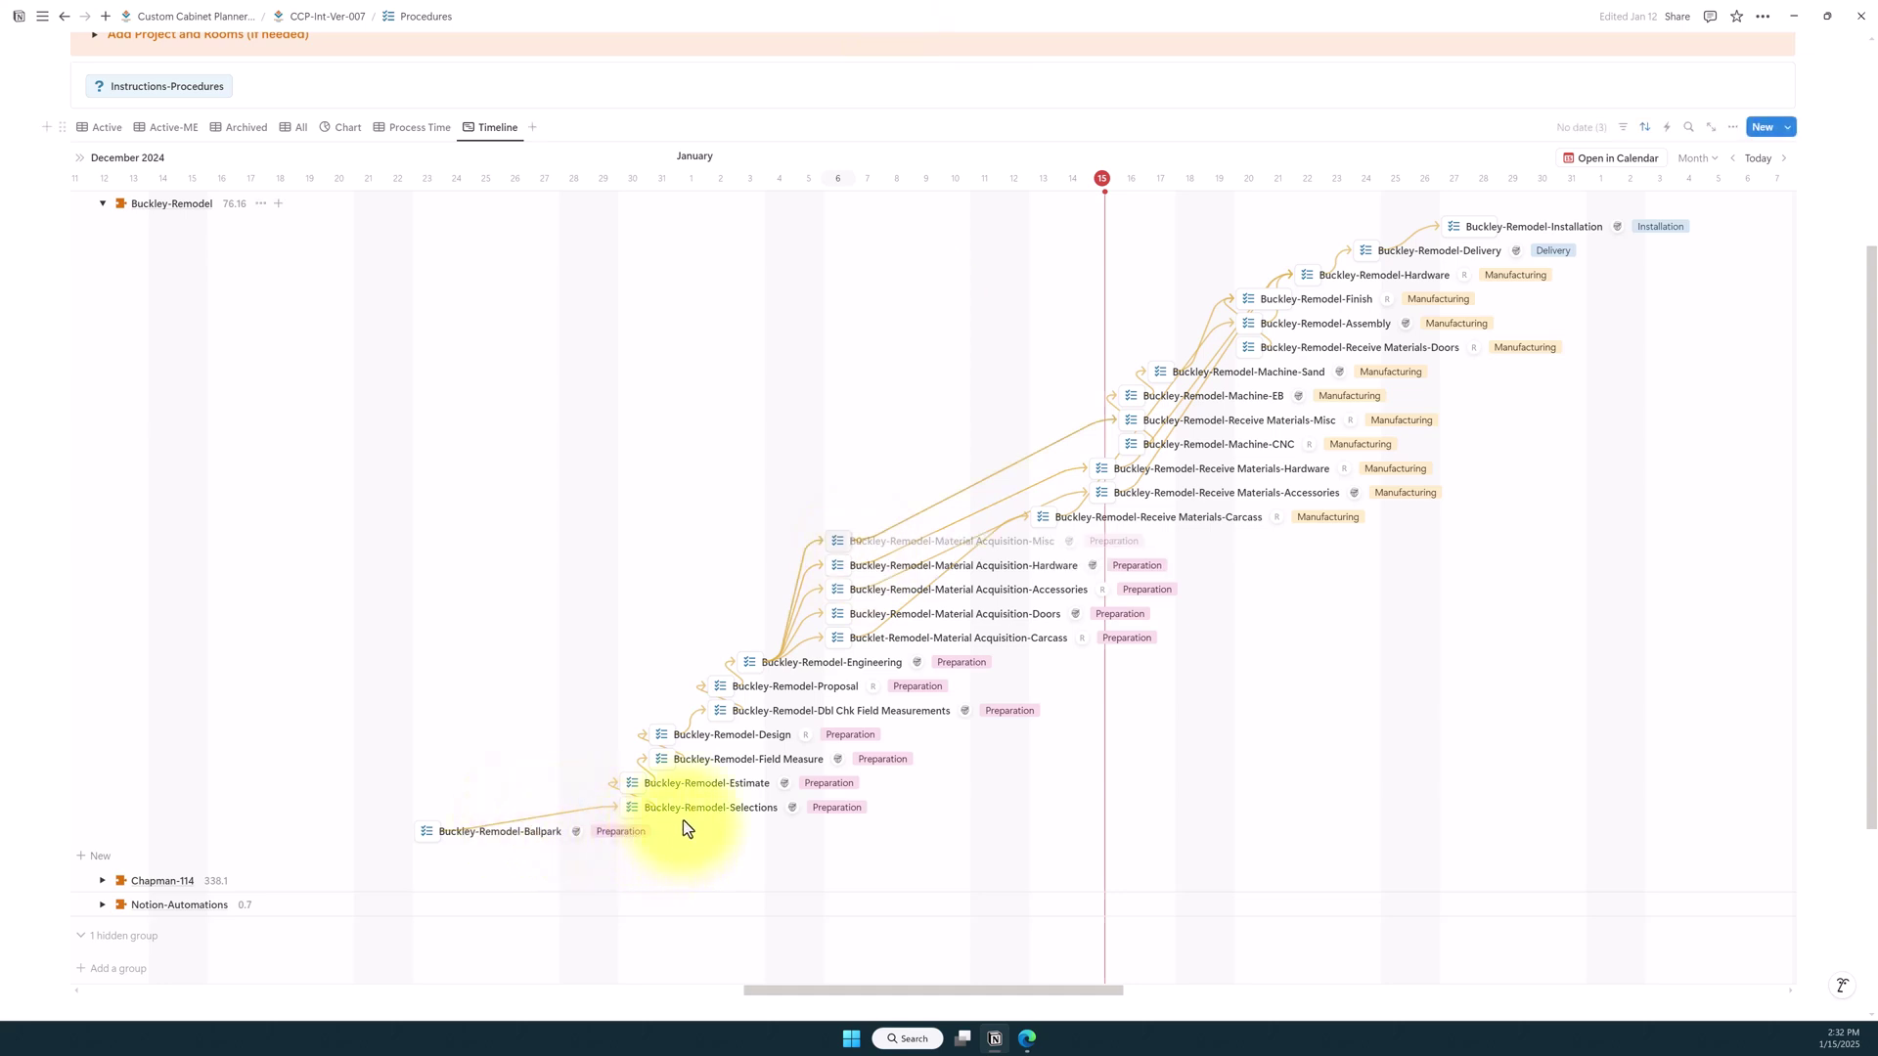
mouse_move(629, 823)
mouse_down()
mouse_move(696, 830)
mouse_move(608, 797)
mouse_move(646, 805)
mouse_move(650, 828)
mouse_move(628, 825)
mouse_up()
drag(465, 830, 466, 830)
mouse_move(461, 839)
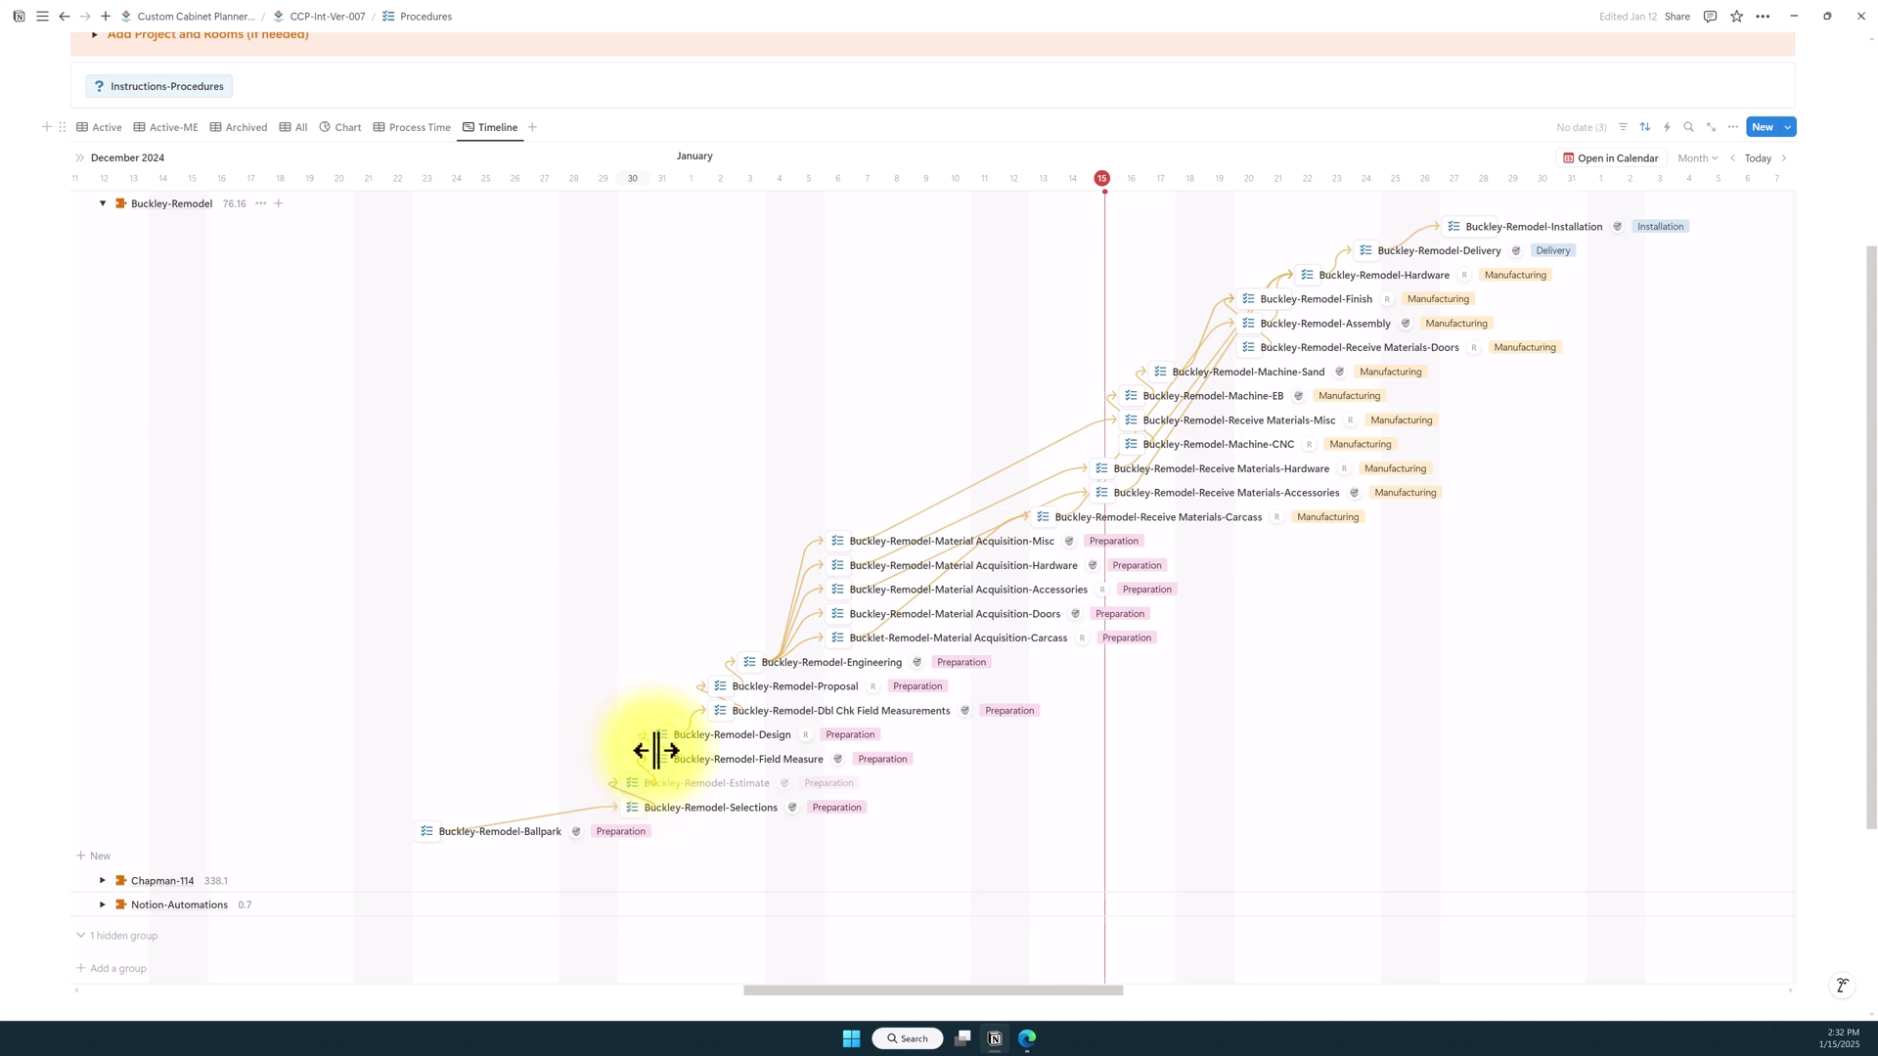
Step: Open the Buckley-Remodel-Selections procedure, examine its Blocked by and Blocking properties under Scheduling, and close it
click(631, 812)
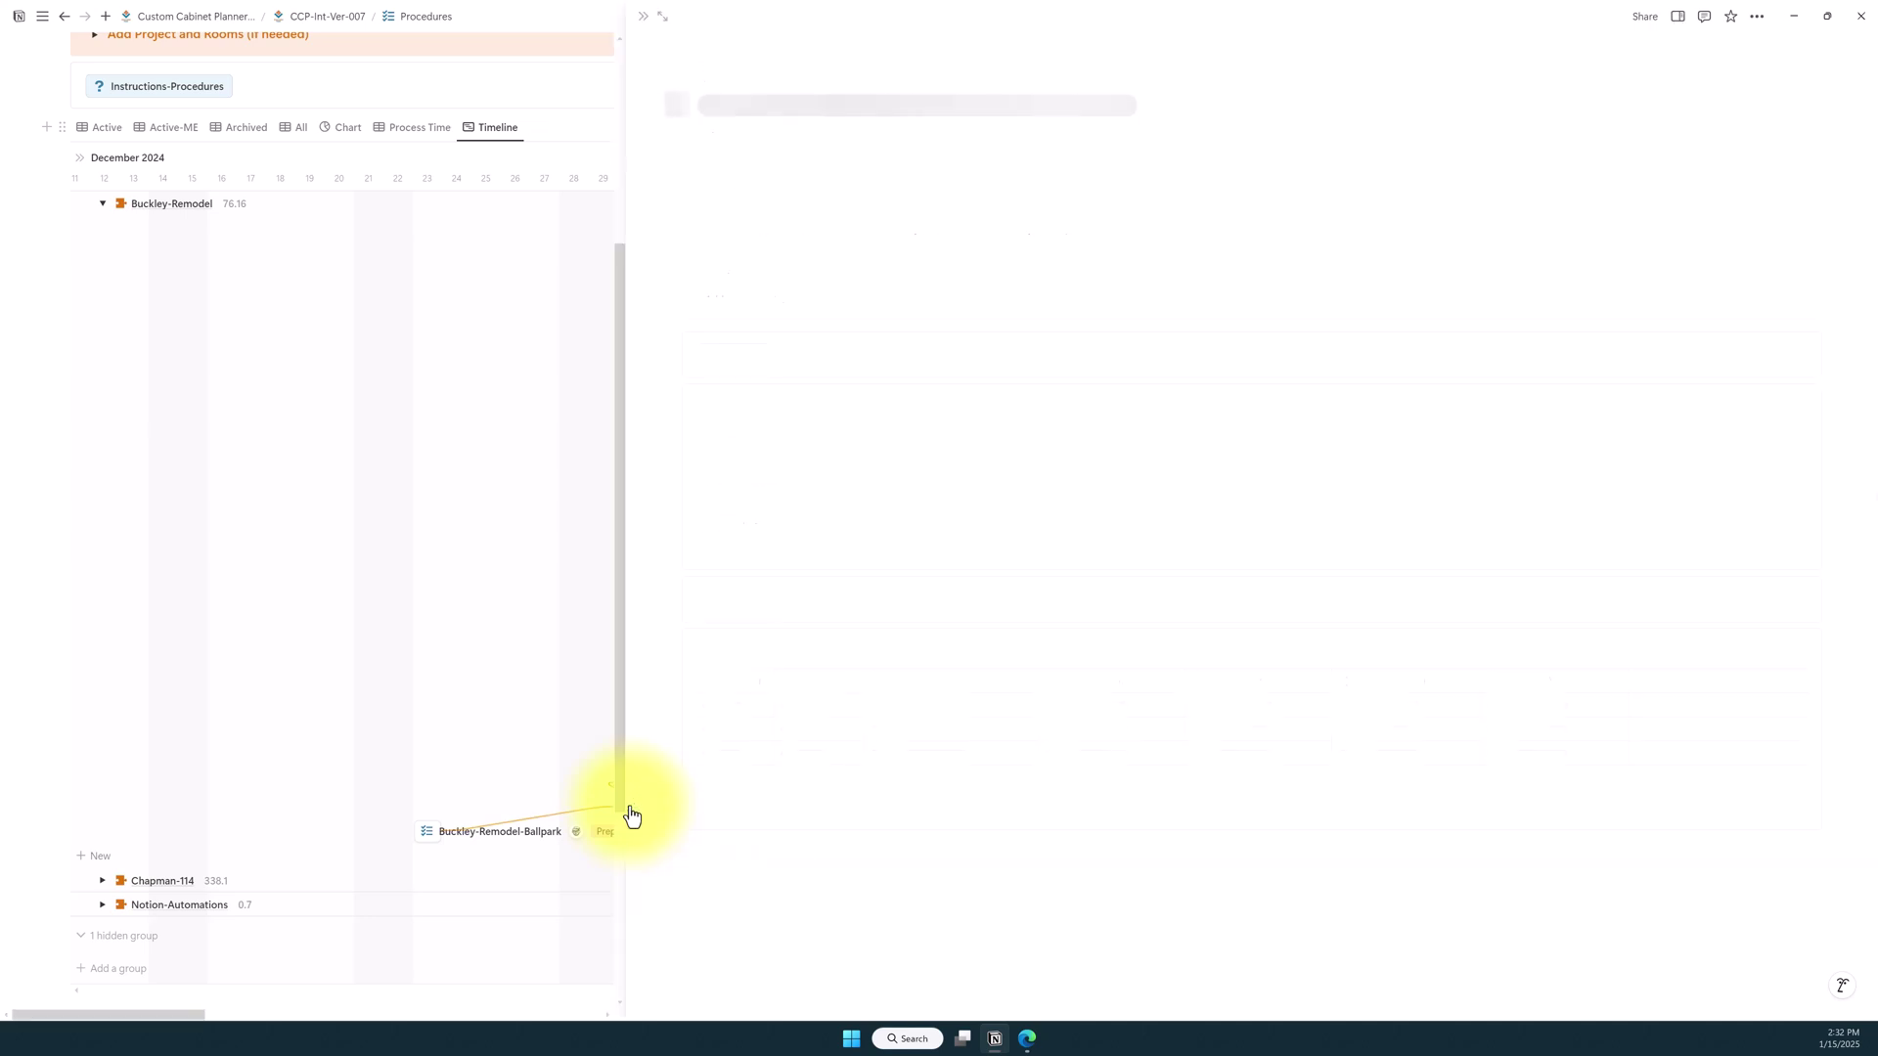
click(1678, 17)
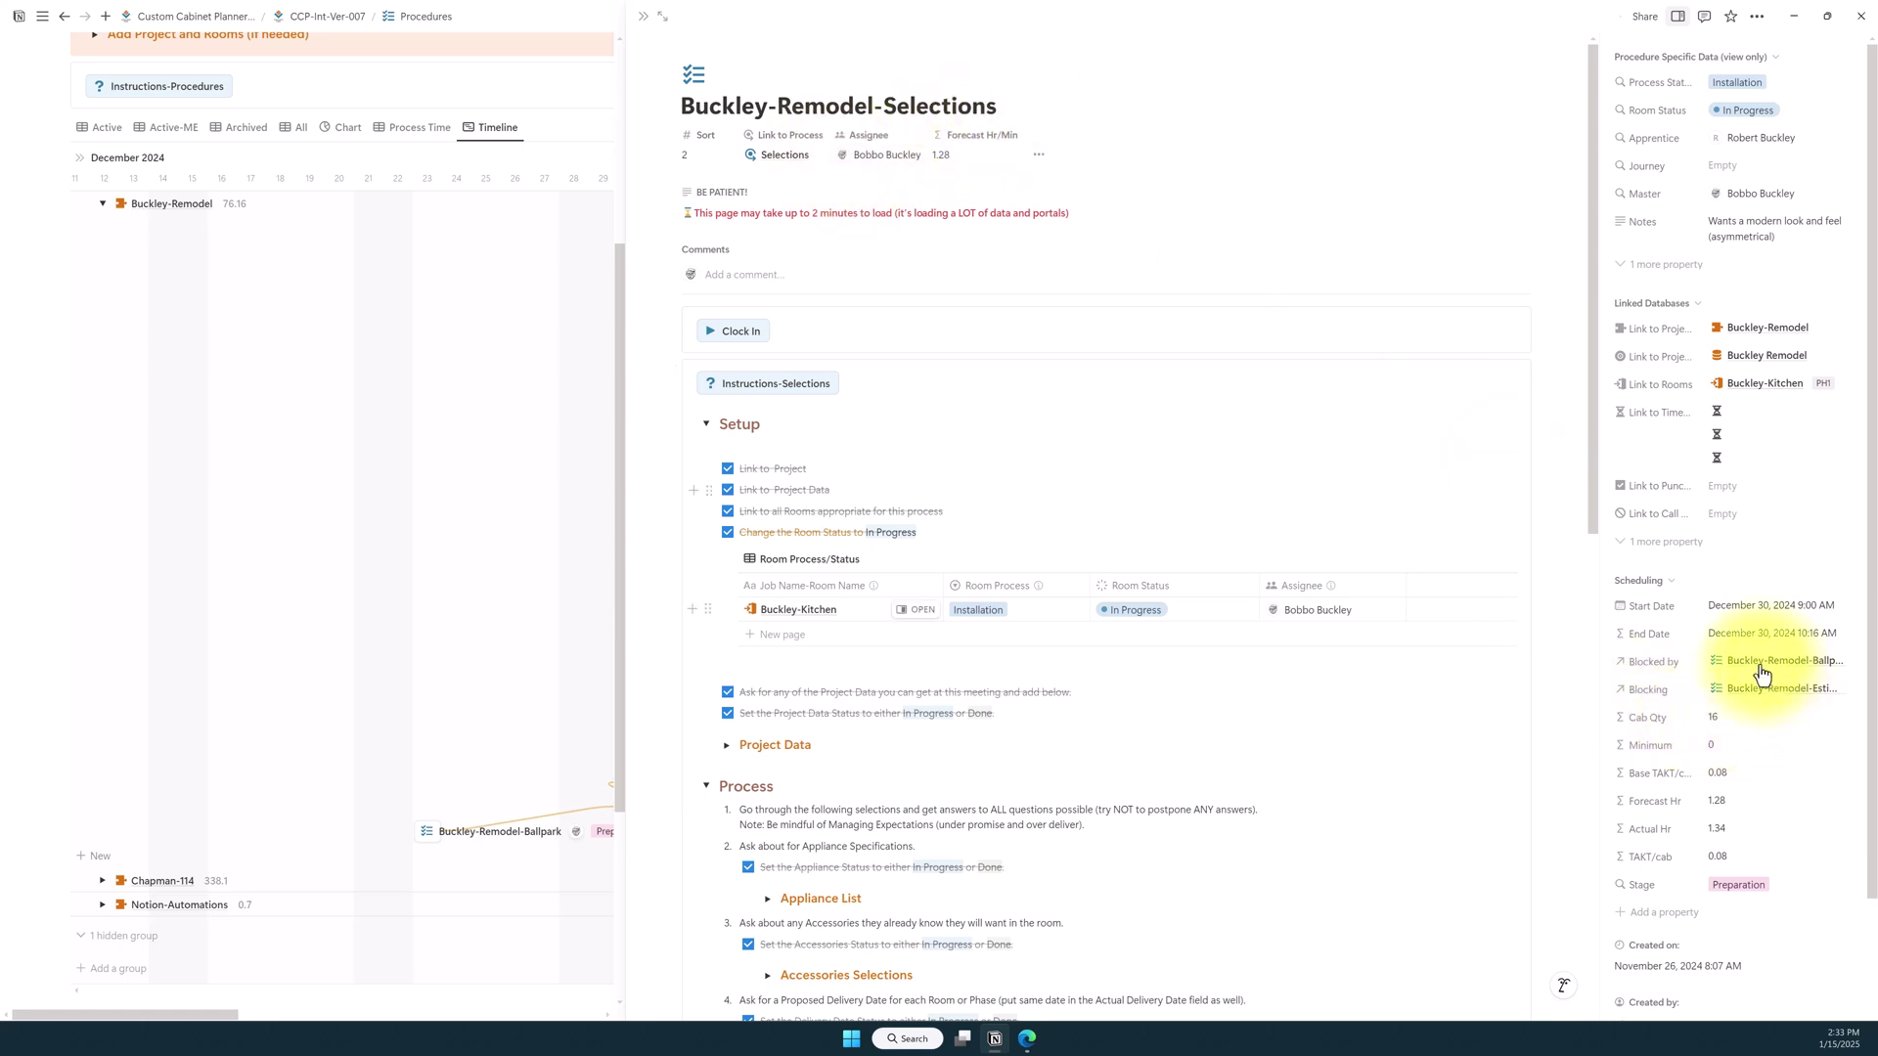
click(643, 17)
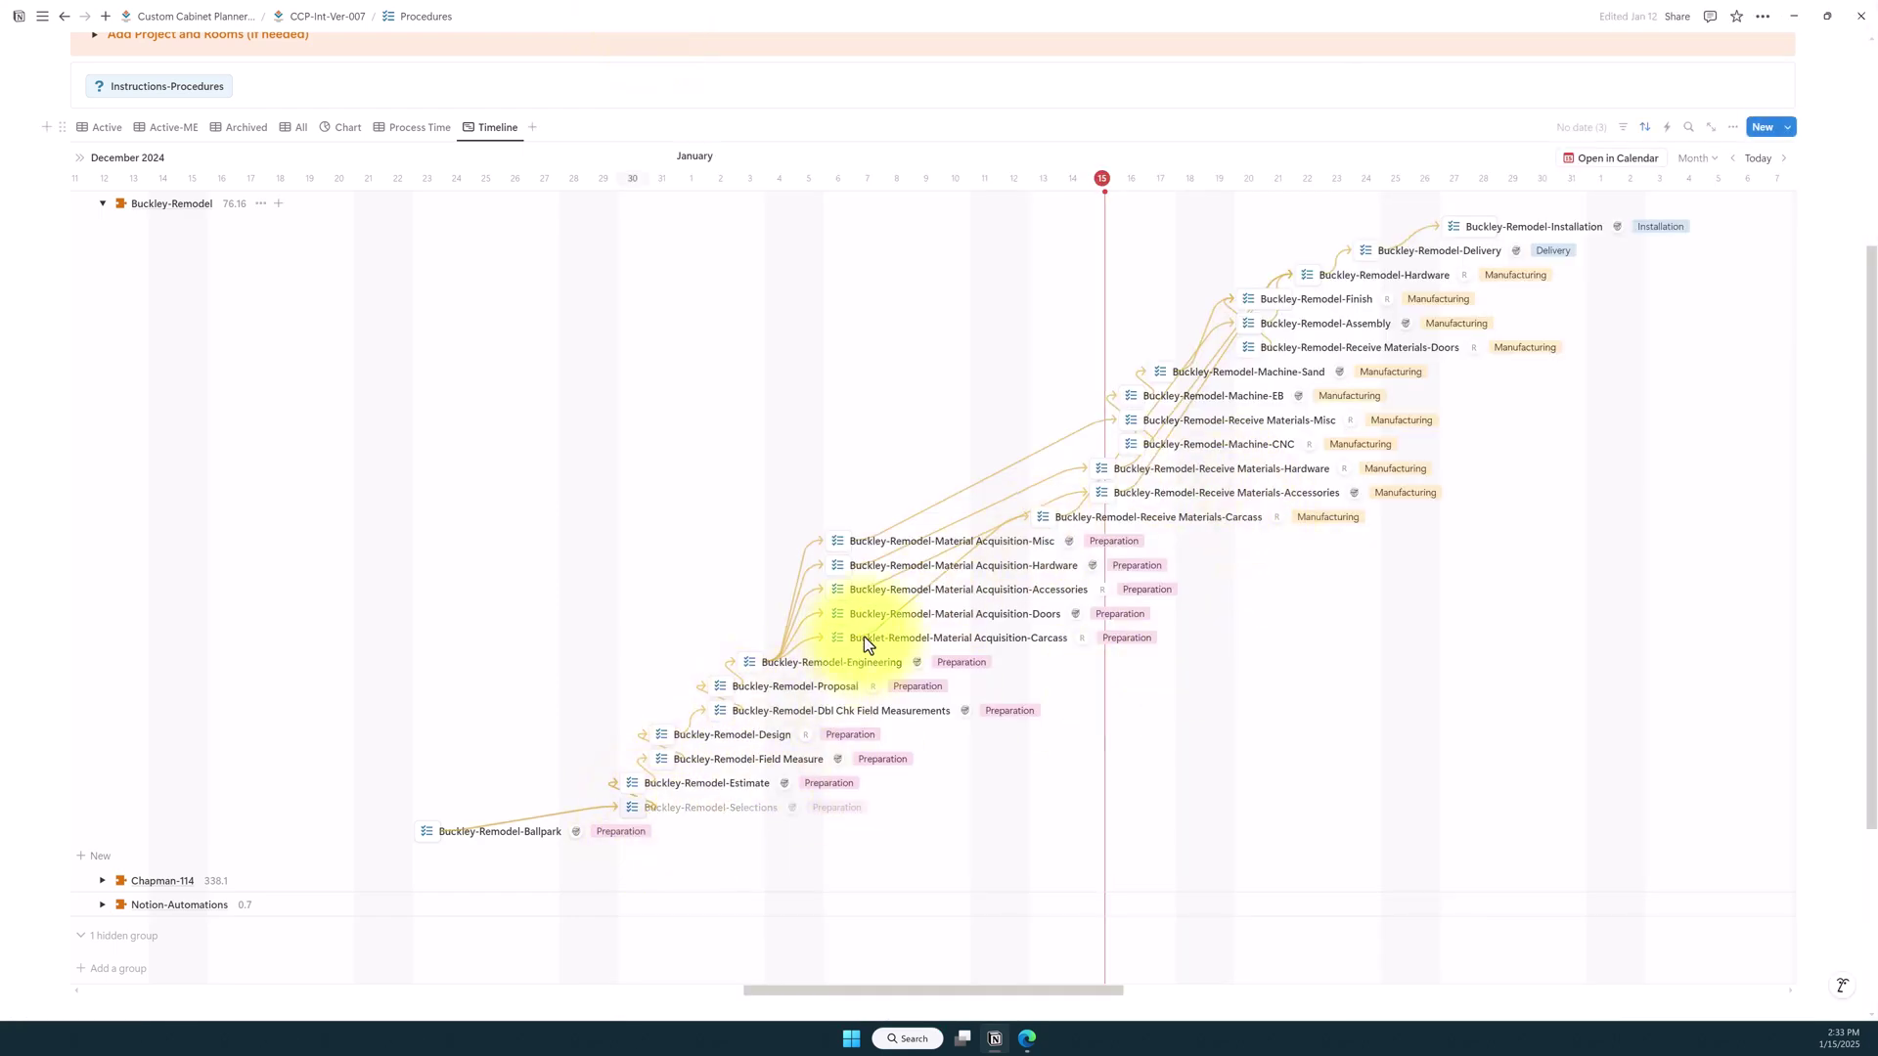
Step: Review the Dependencies settings of the Procedures database, including automatic date shifting and Avoid weekends, and close them
click(1733, 132)
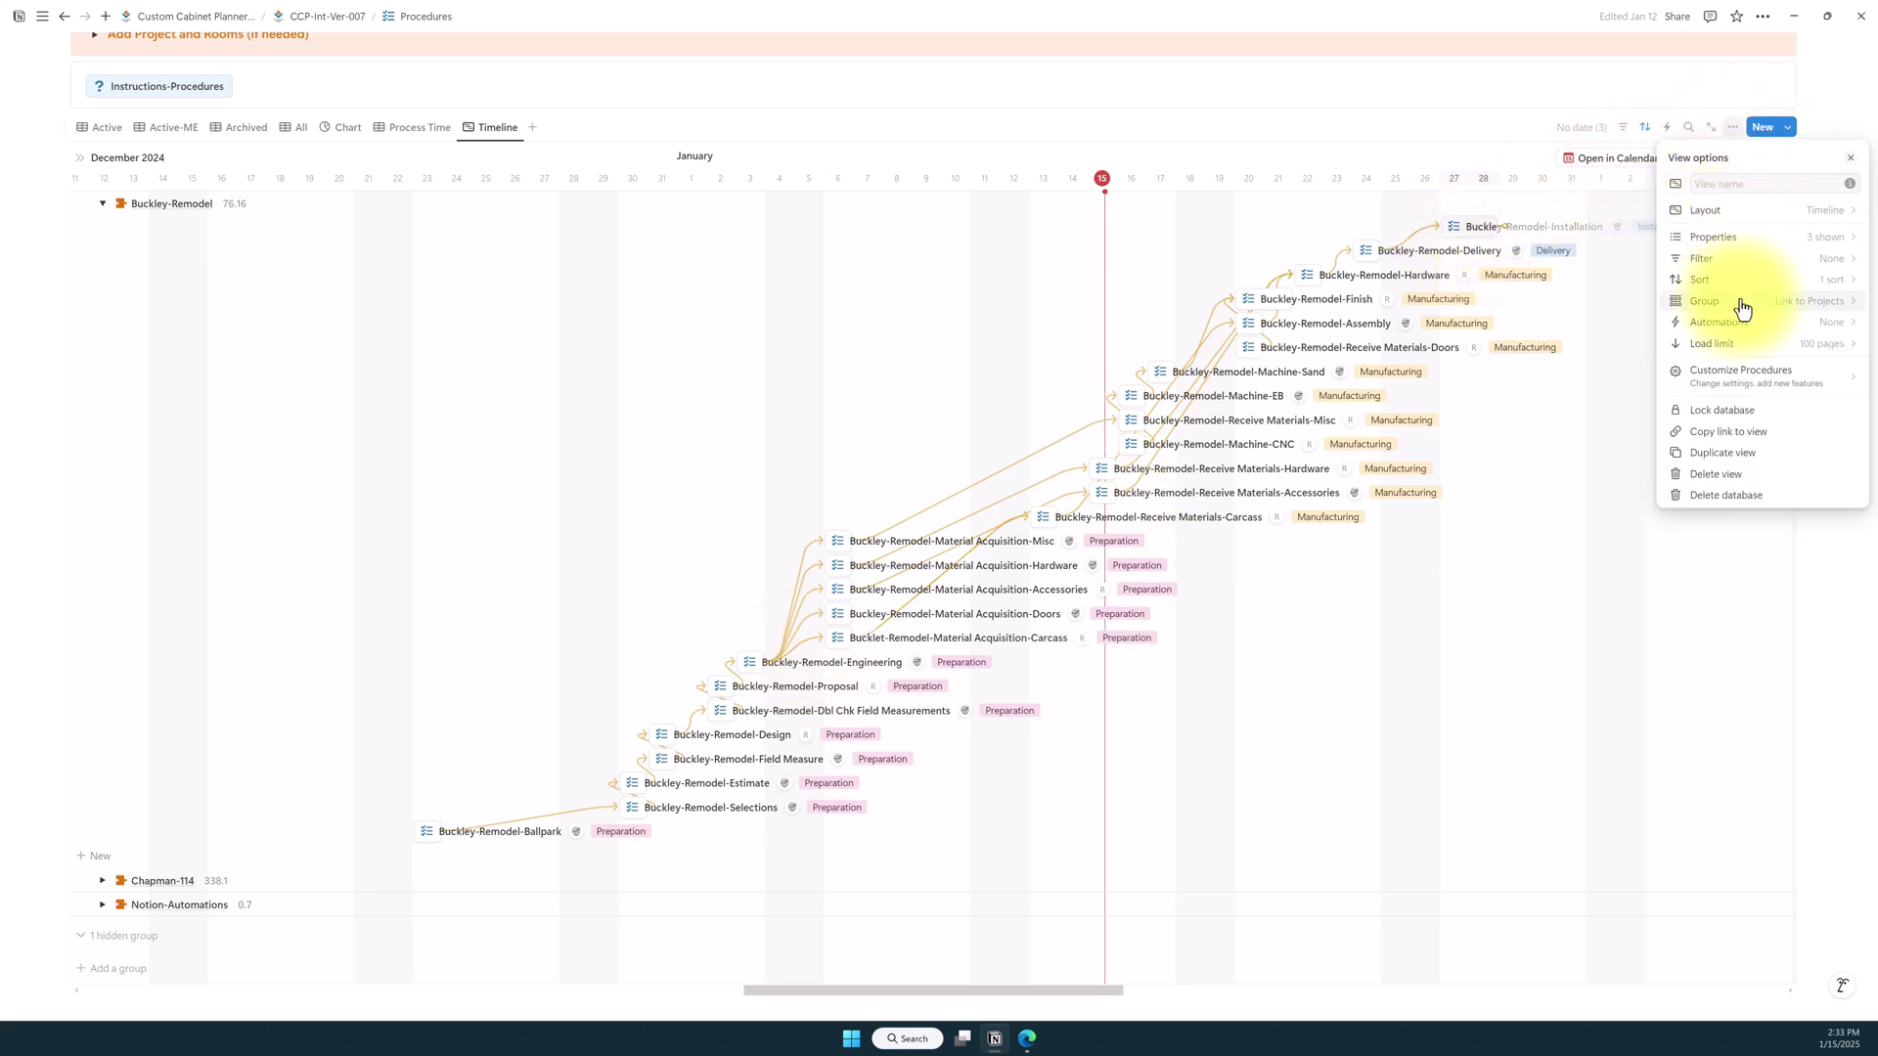
click(1773, 219)
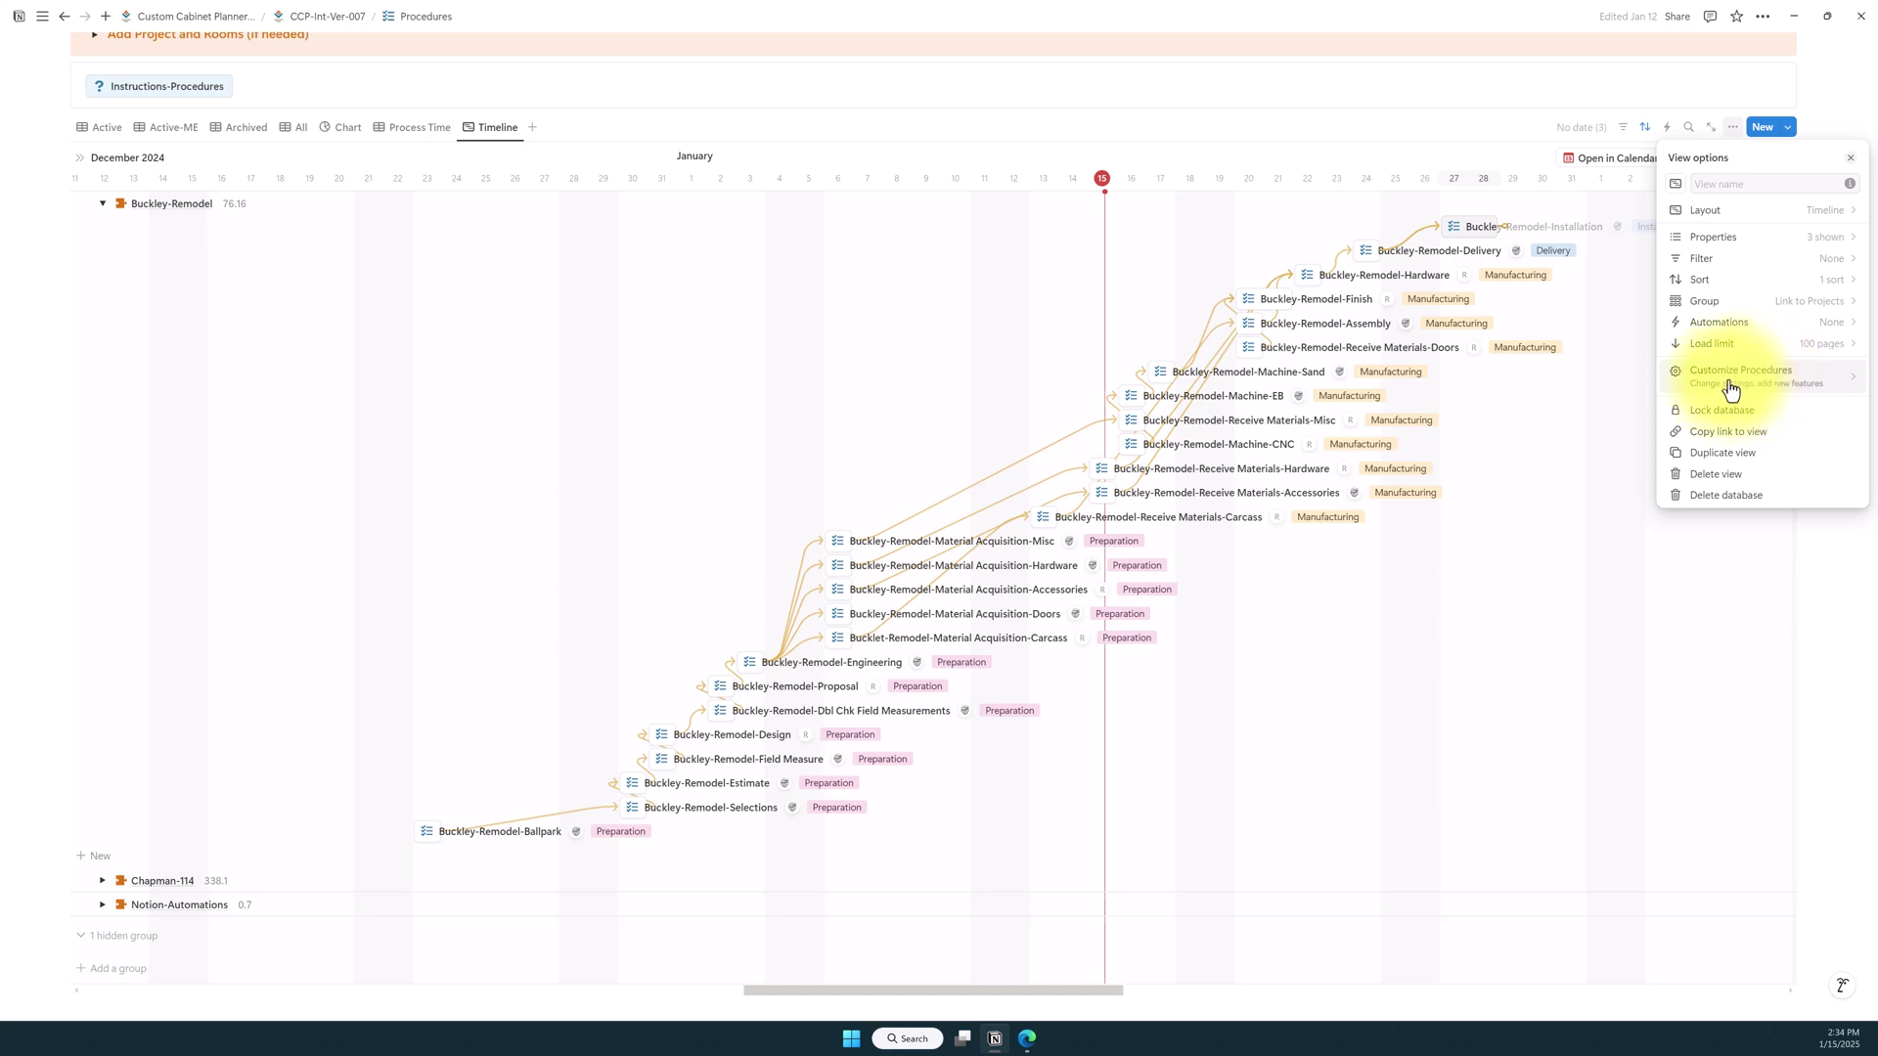
click(1746, 381)
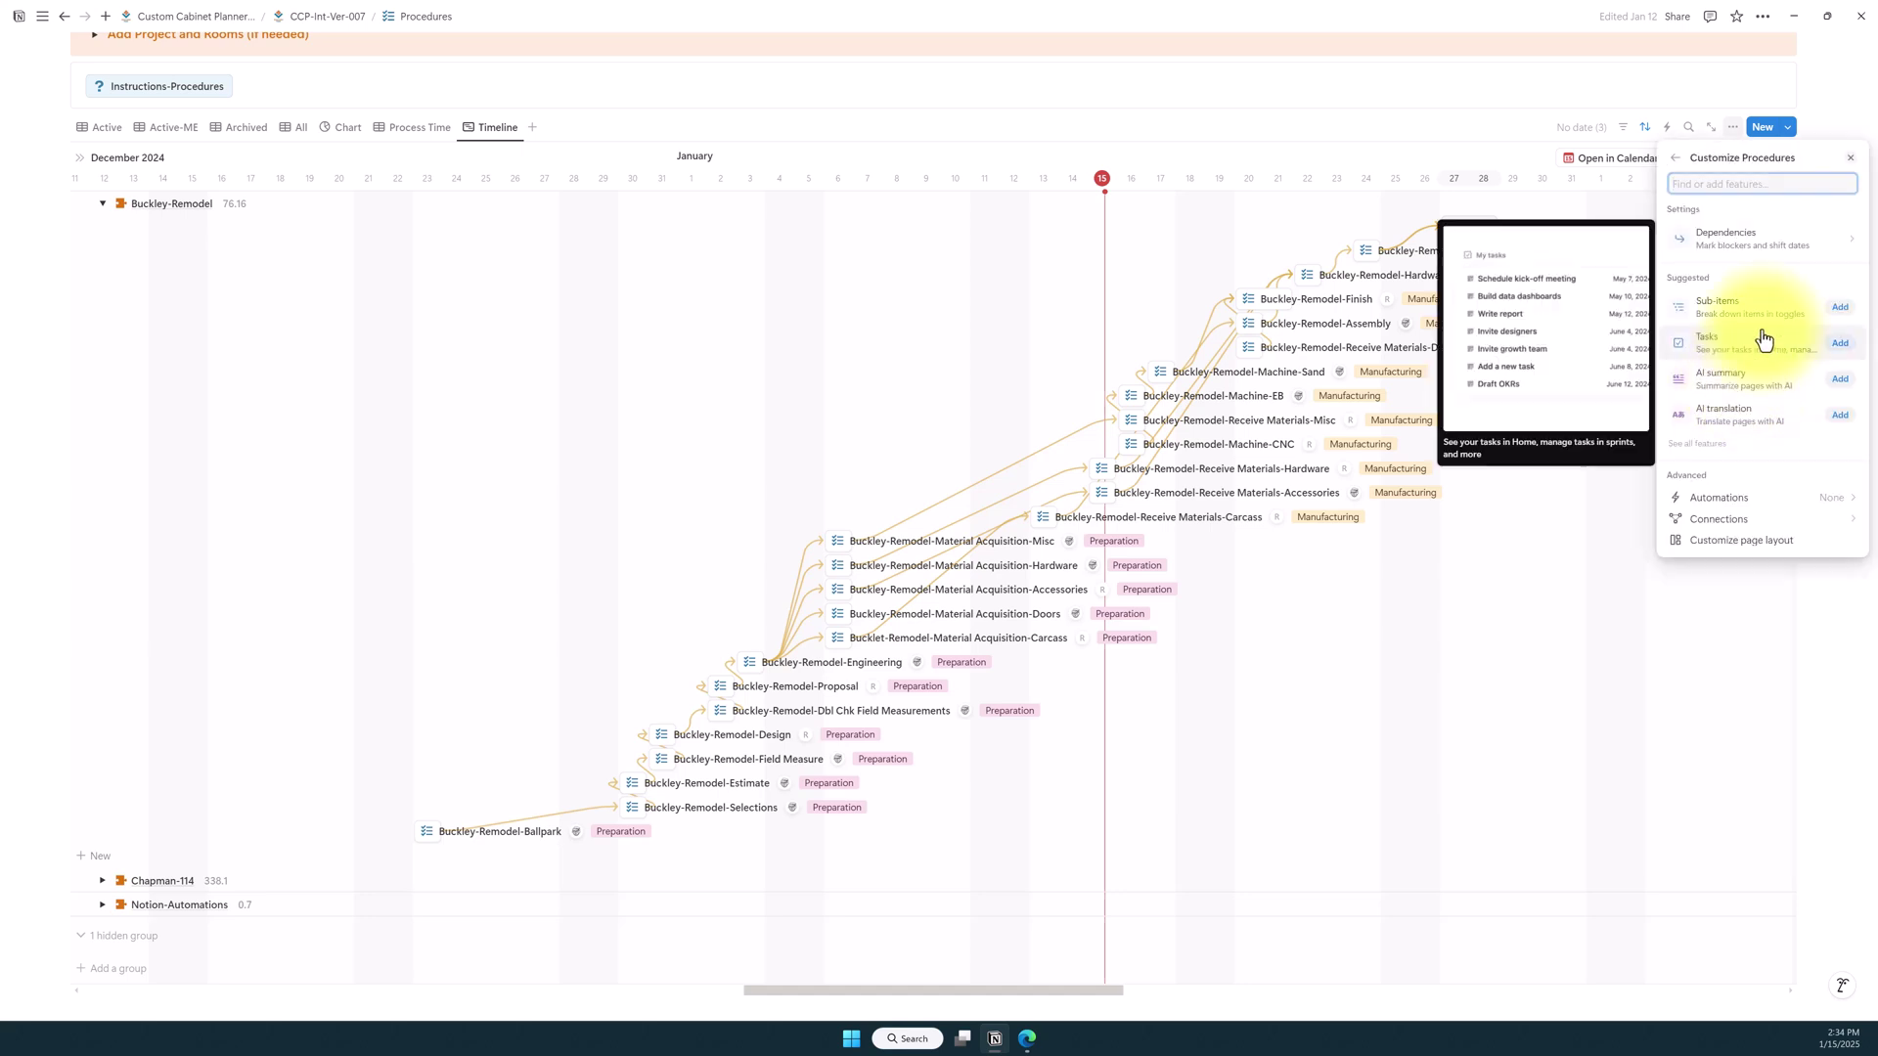
mouse_move(1735, 252)
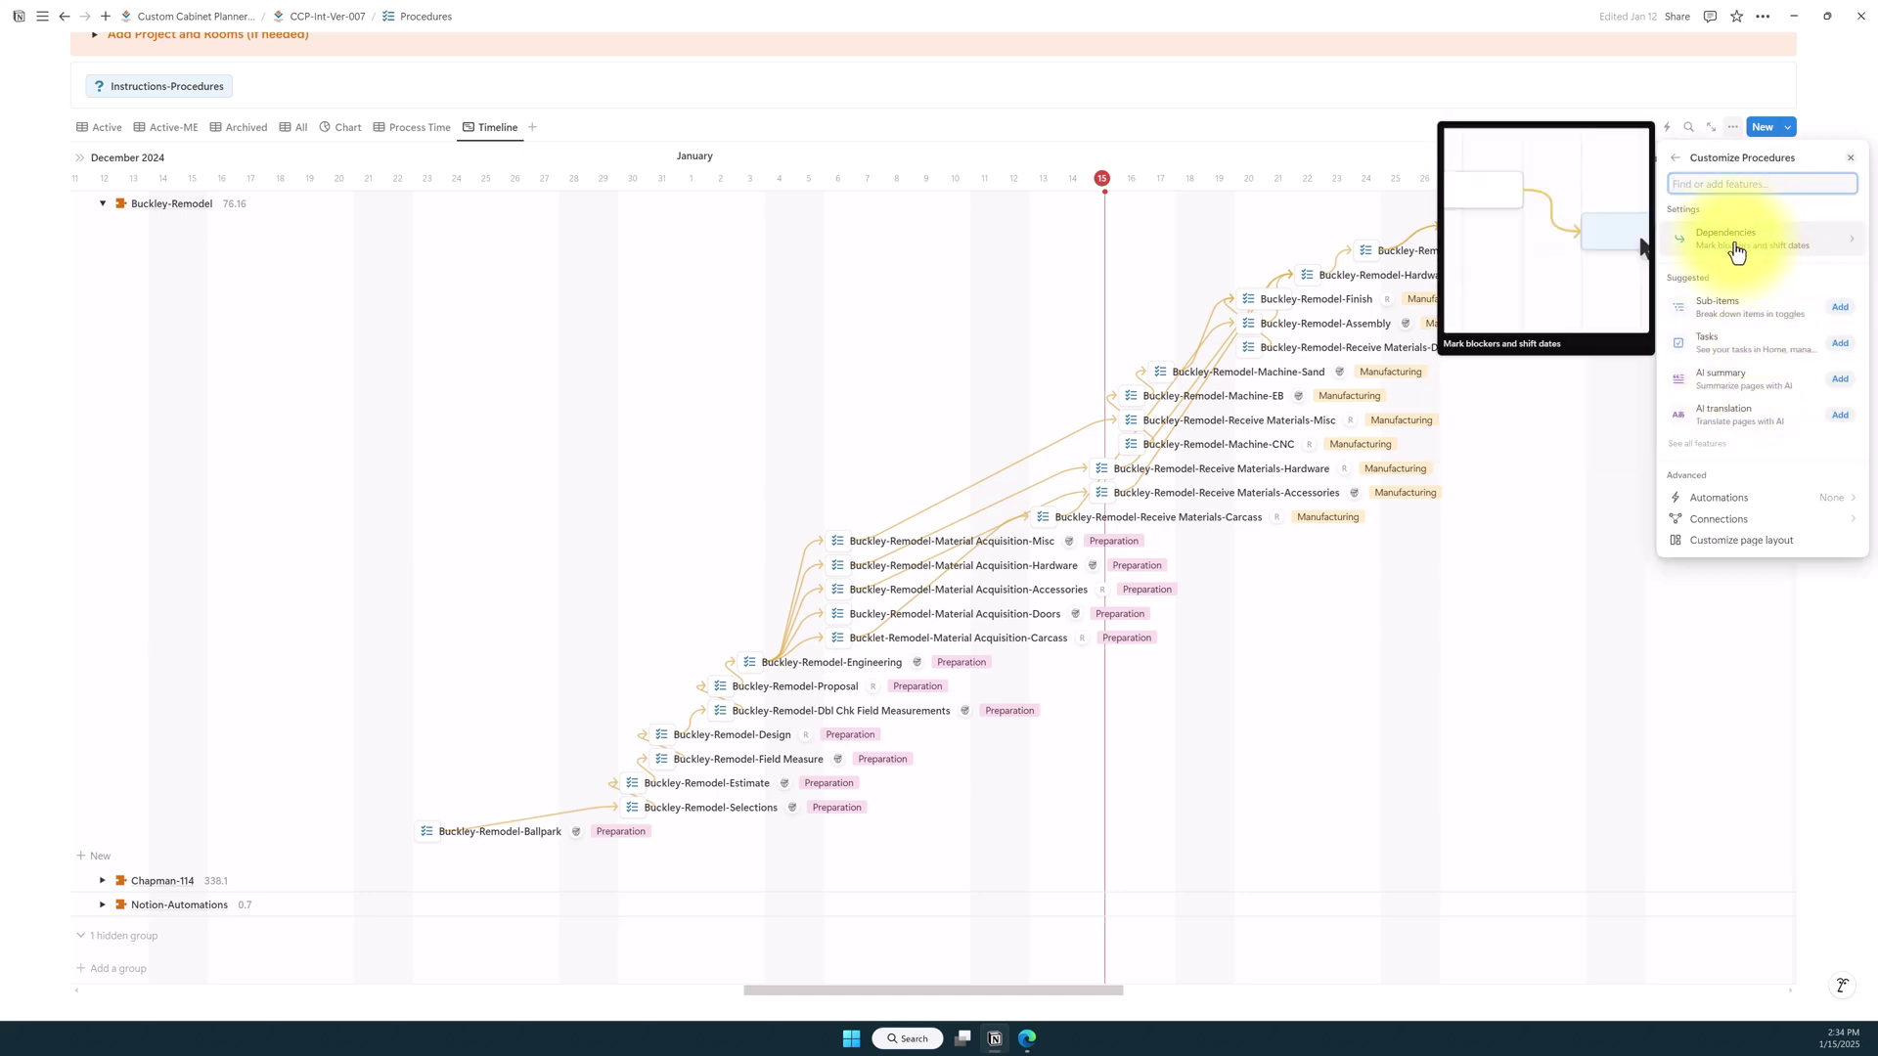
click(1847, 252)
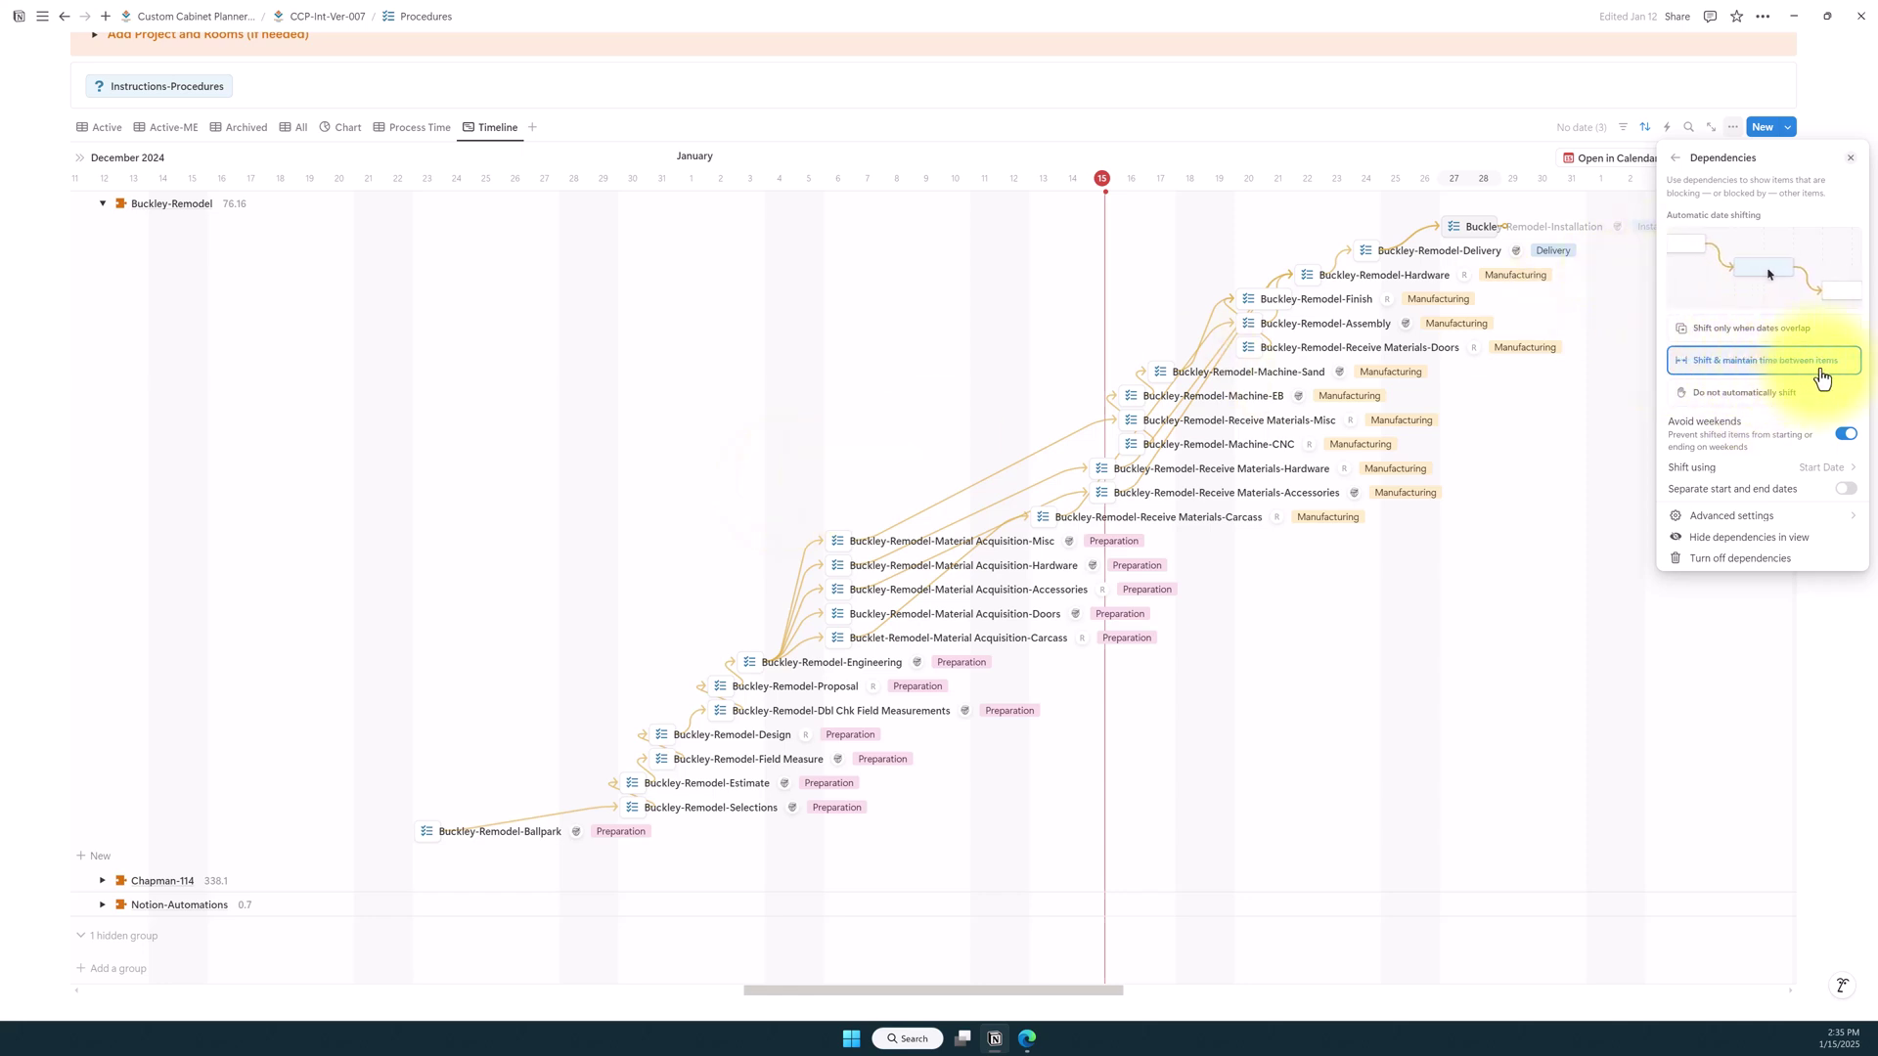
click(1849, 159)
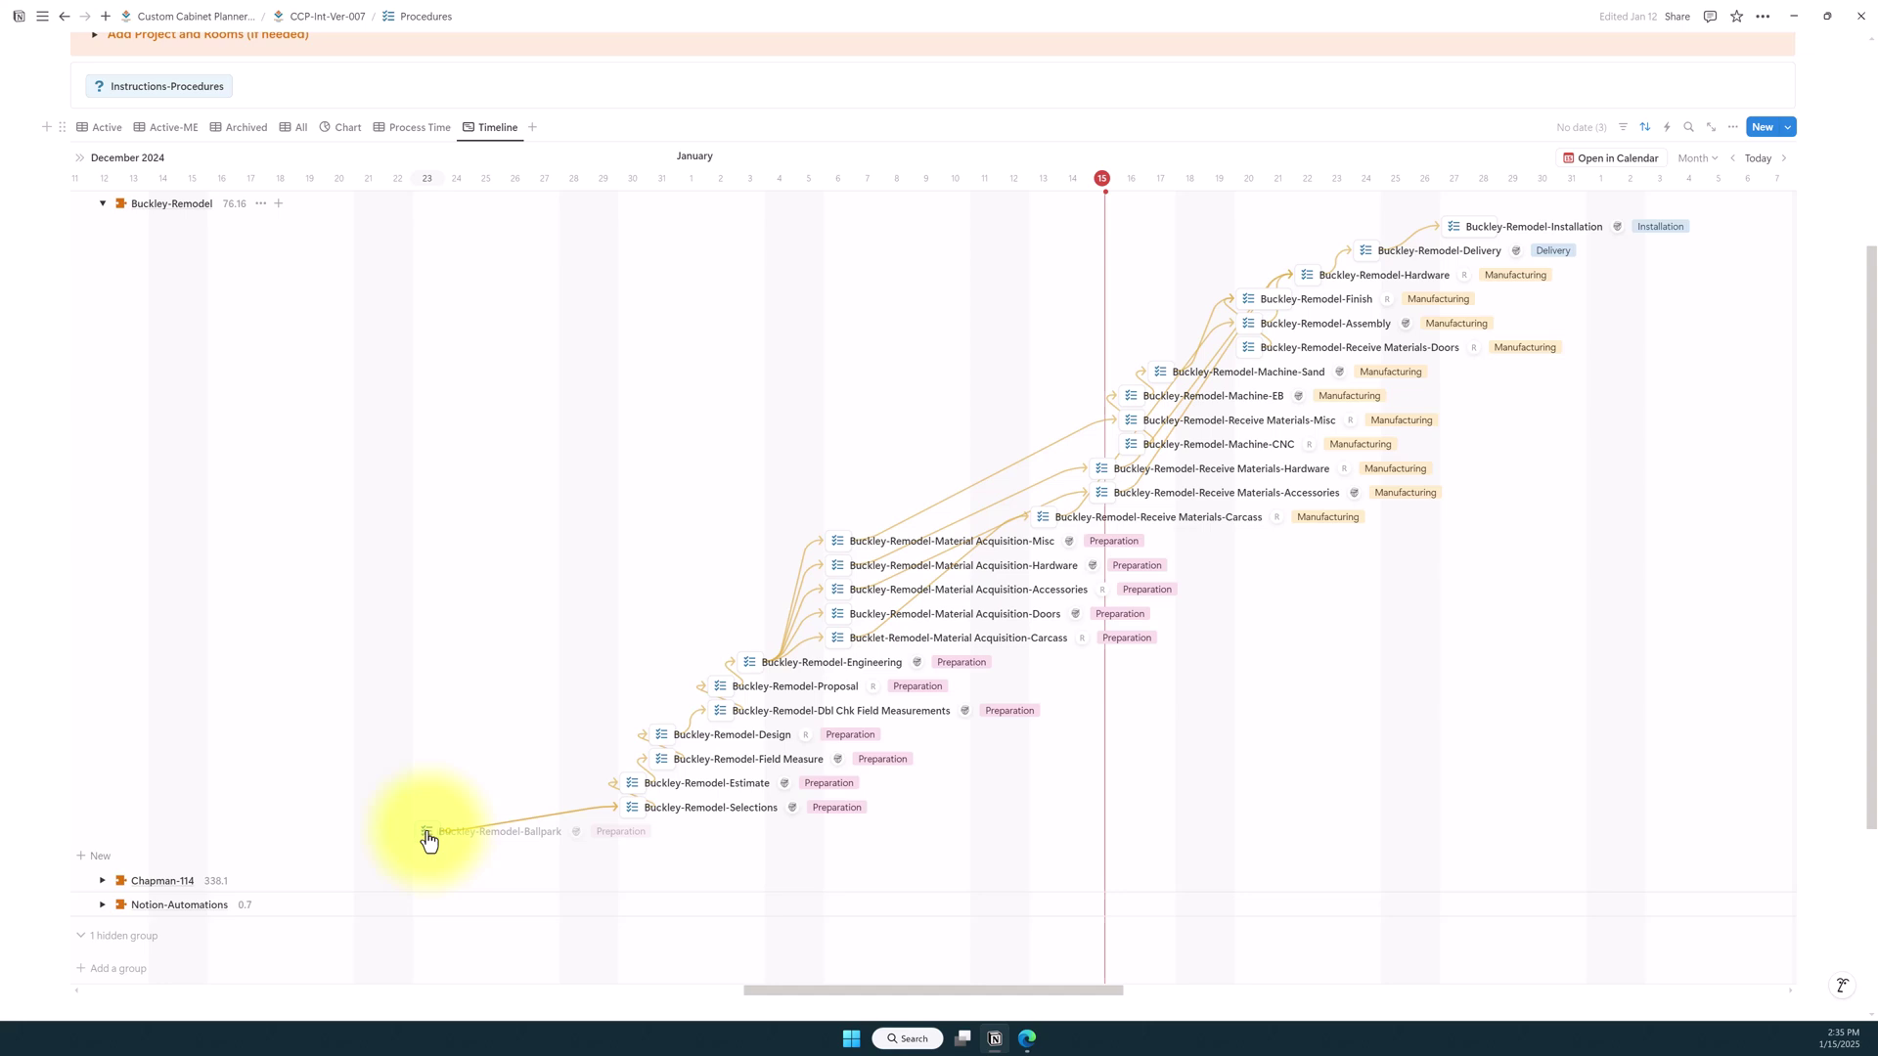
Step: Move Buckley-Remodel-Ballpark on the timeline to December 30, 2024
drag(427, 838, 630, 833)
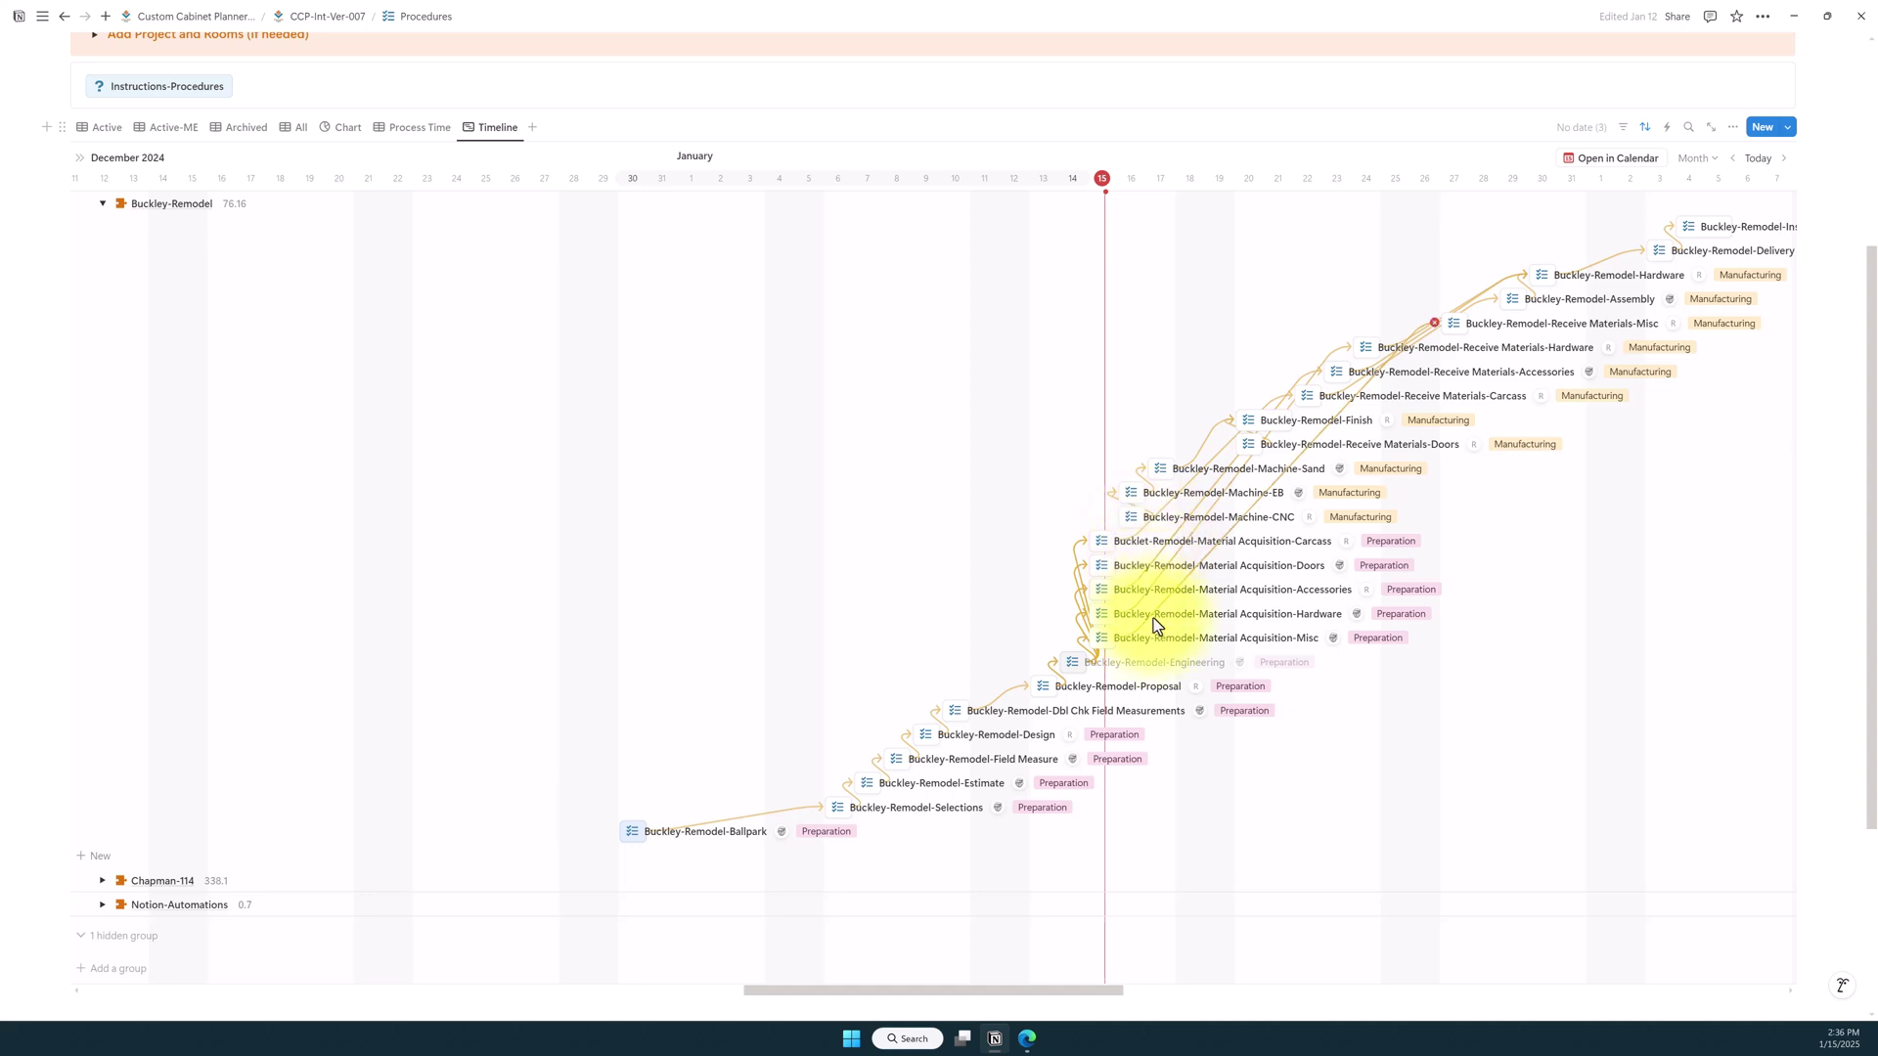
drag(1107, 668, 1102, 590)
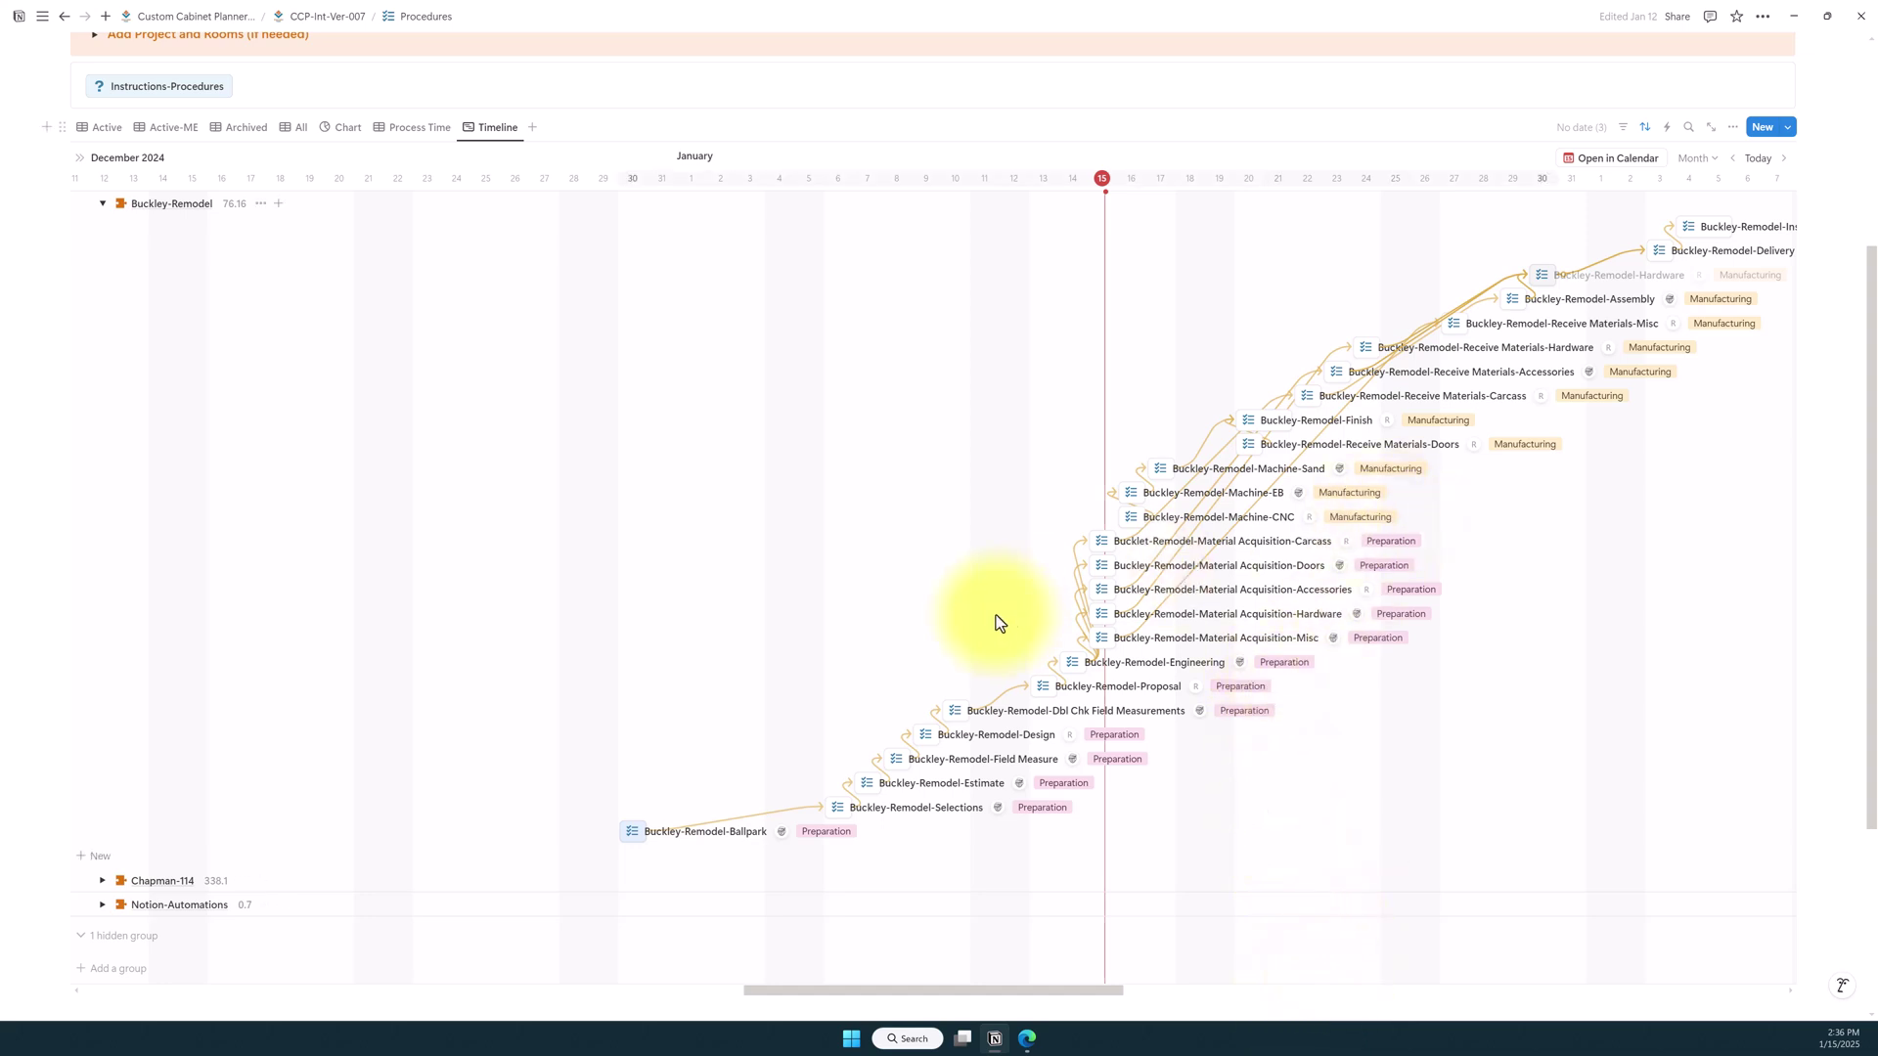
Step: Expand the Chapman-114 group beneath Buckley-Remodel to compare both project schedules
scroll(896, 603, down, 1)
scroll(896, 602, down, 2)
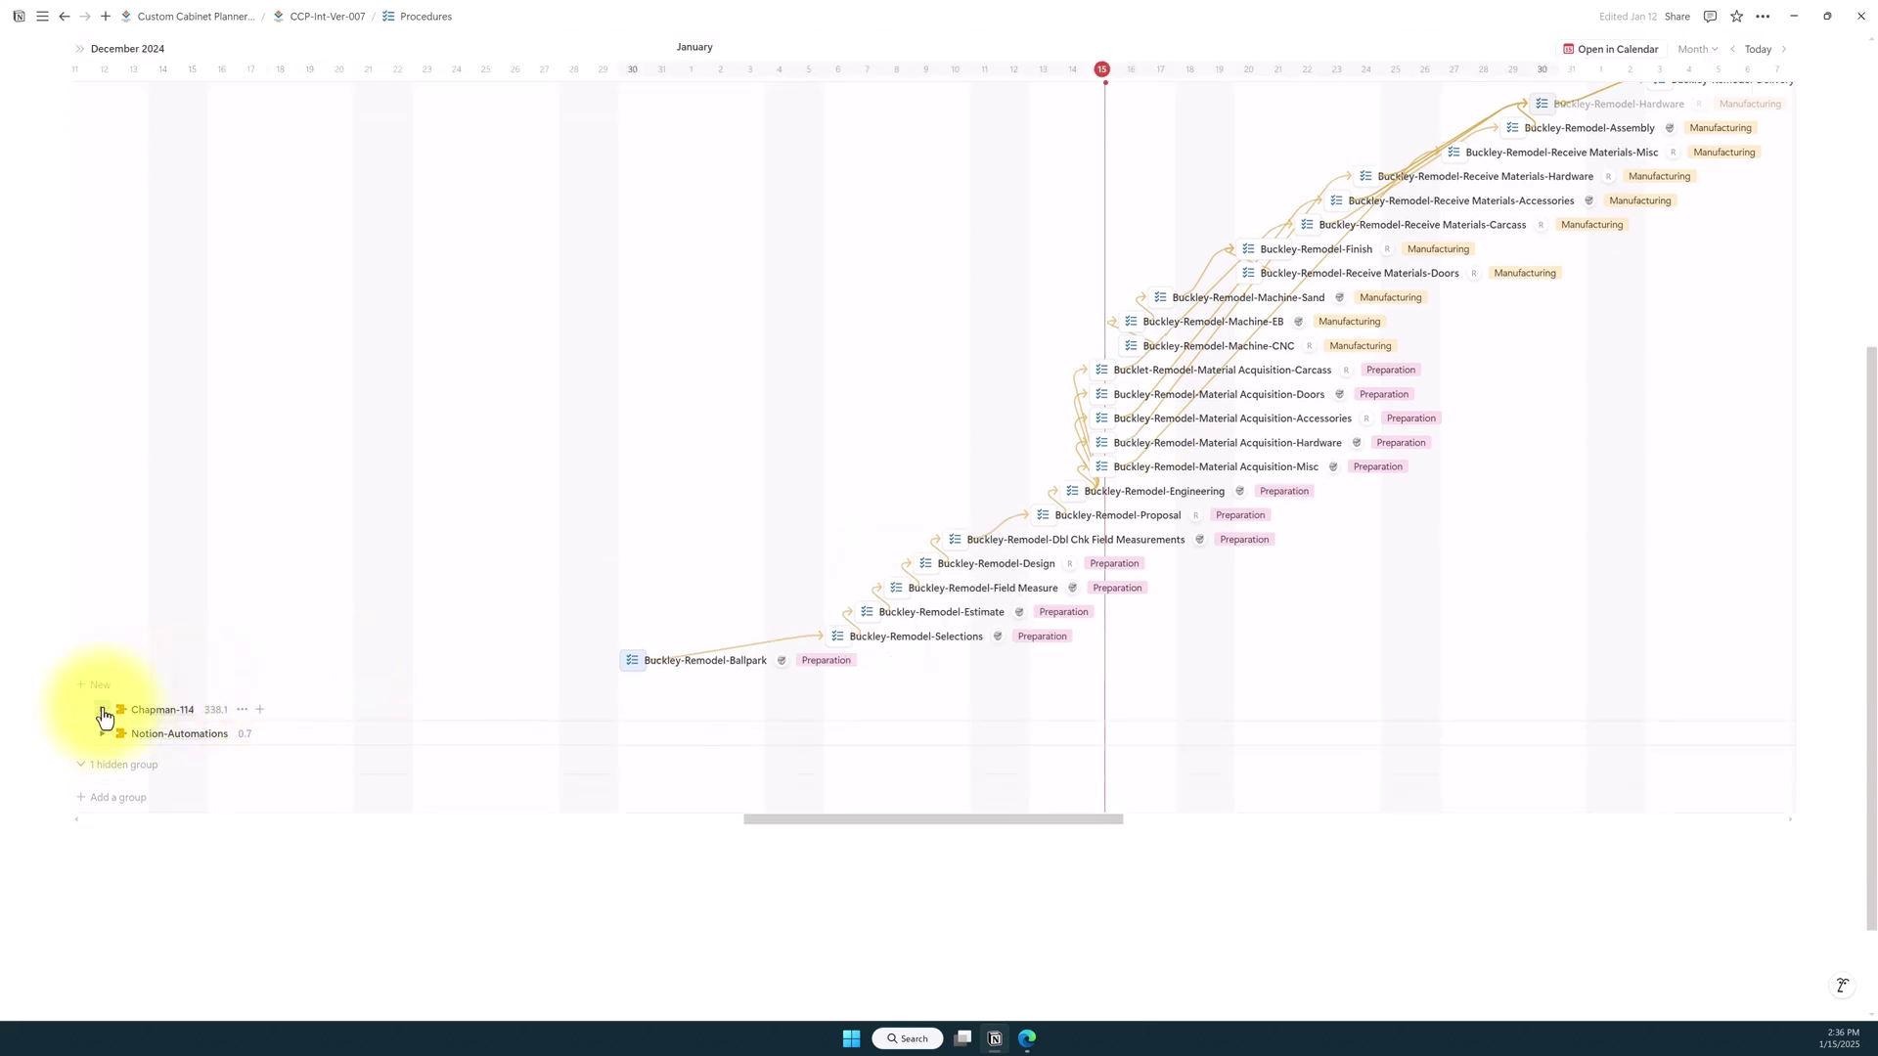
click(103, 717)
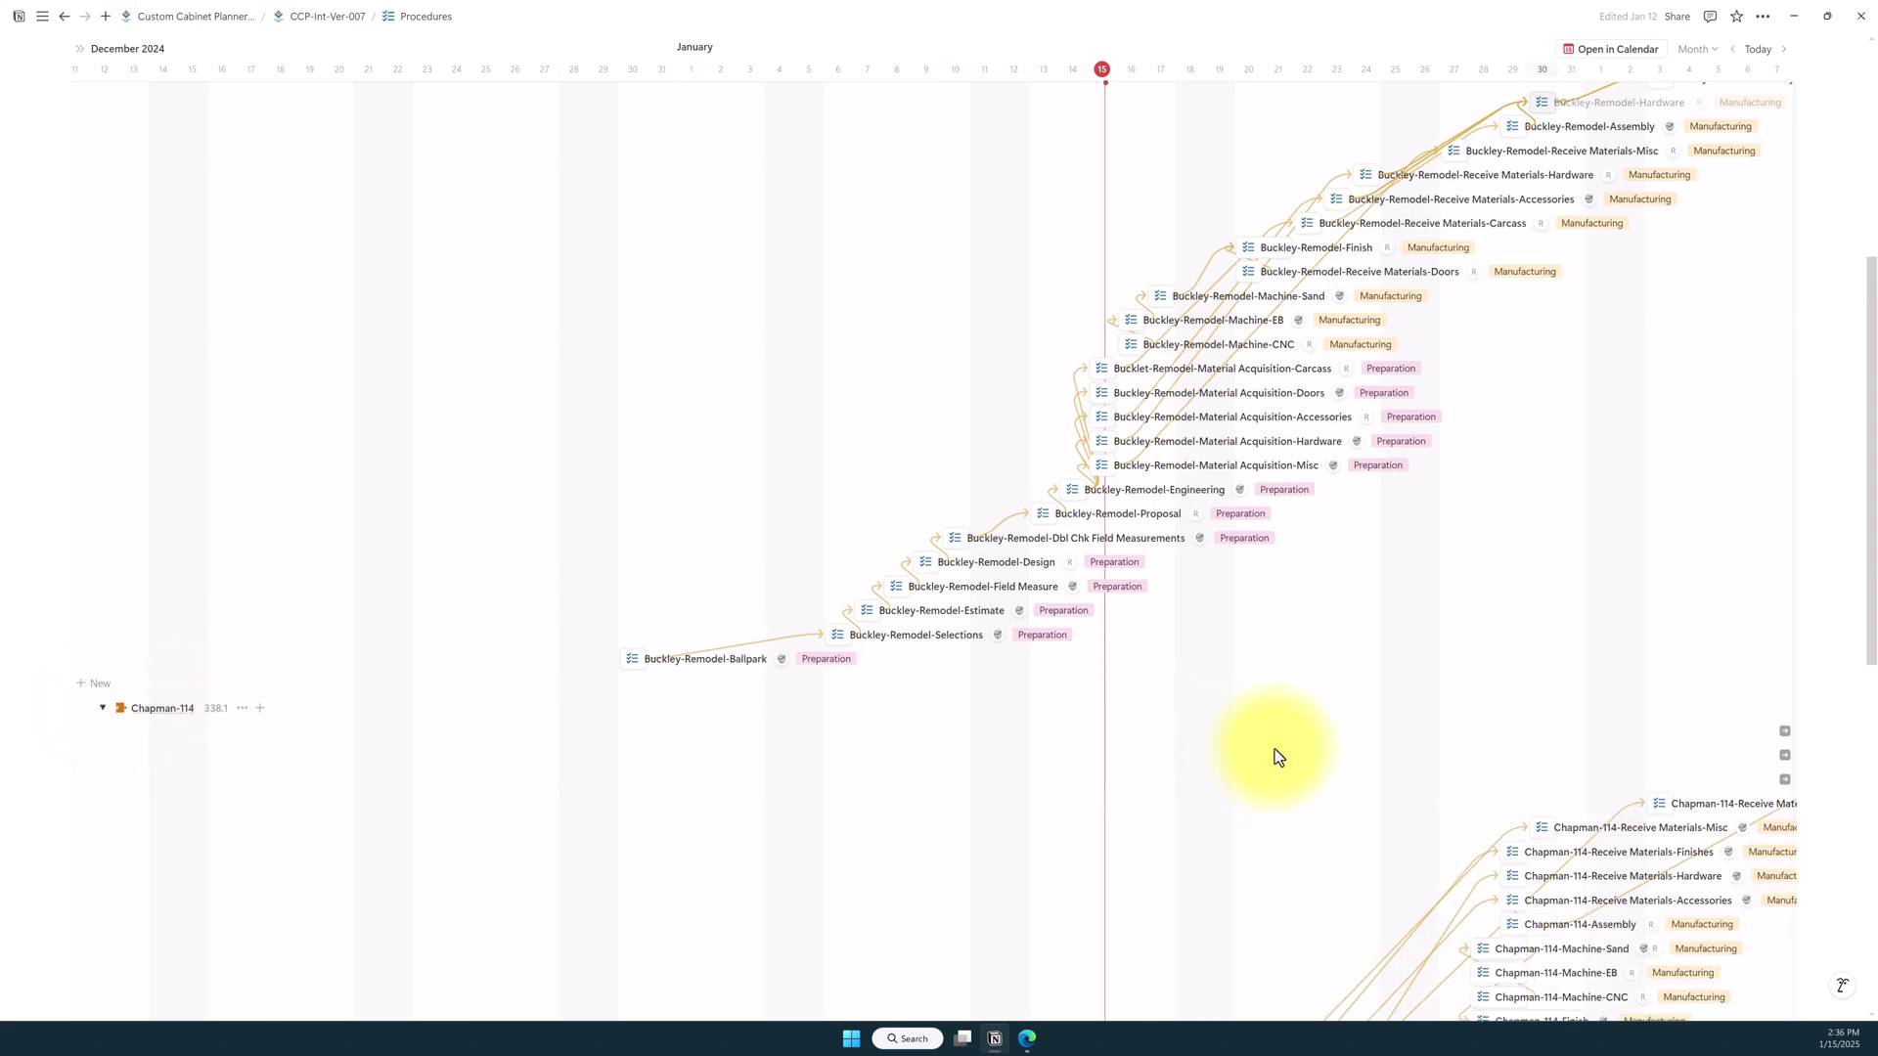
scroll(1274, 748, down, 3)
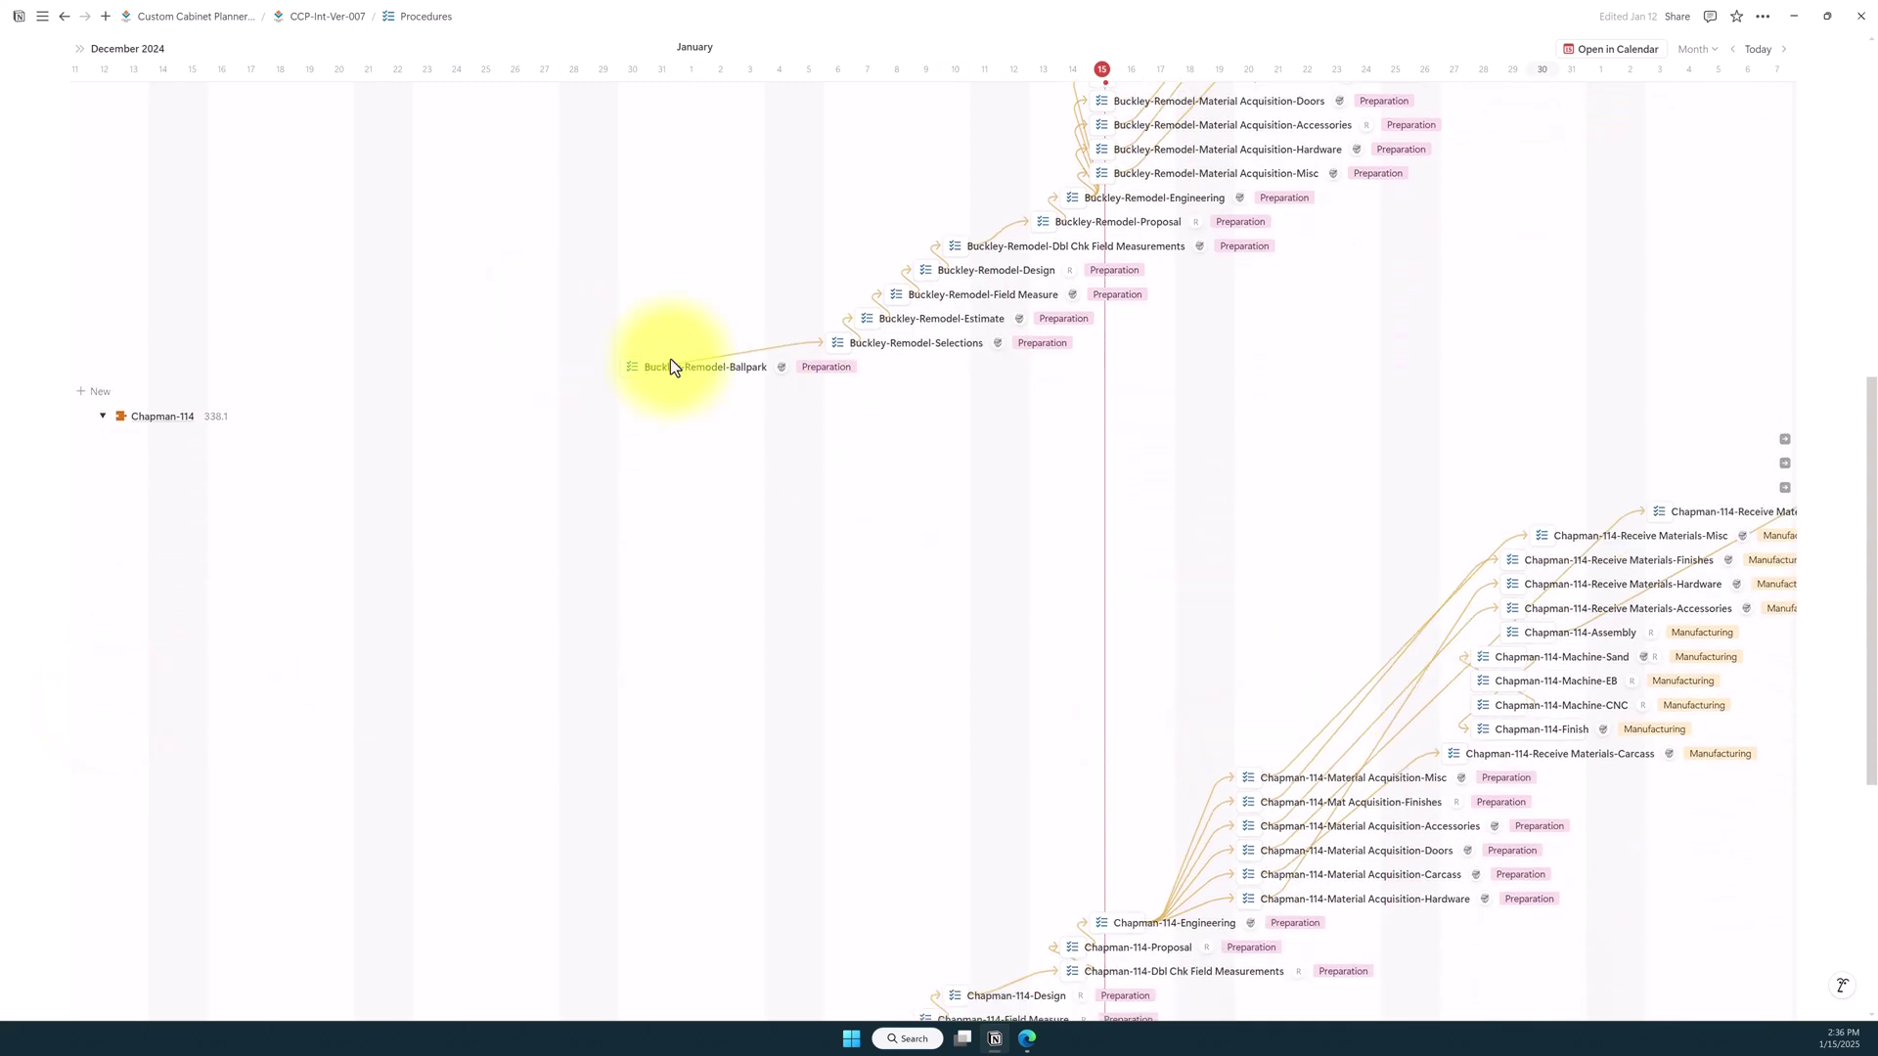
Step: Move Buckley-Remodel-Ballpark back to December 23, 2024 on the timeline and compare the schedule with Chapman-114
drag(617, 365, 600, 33)
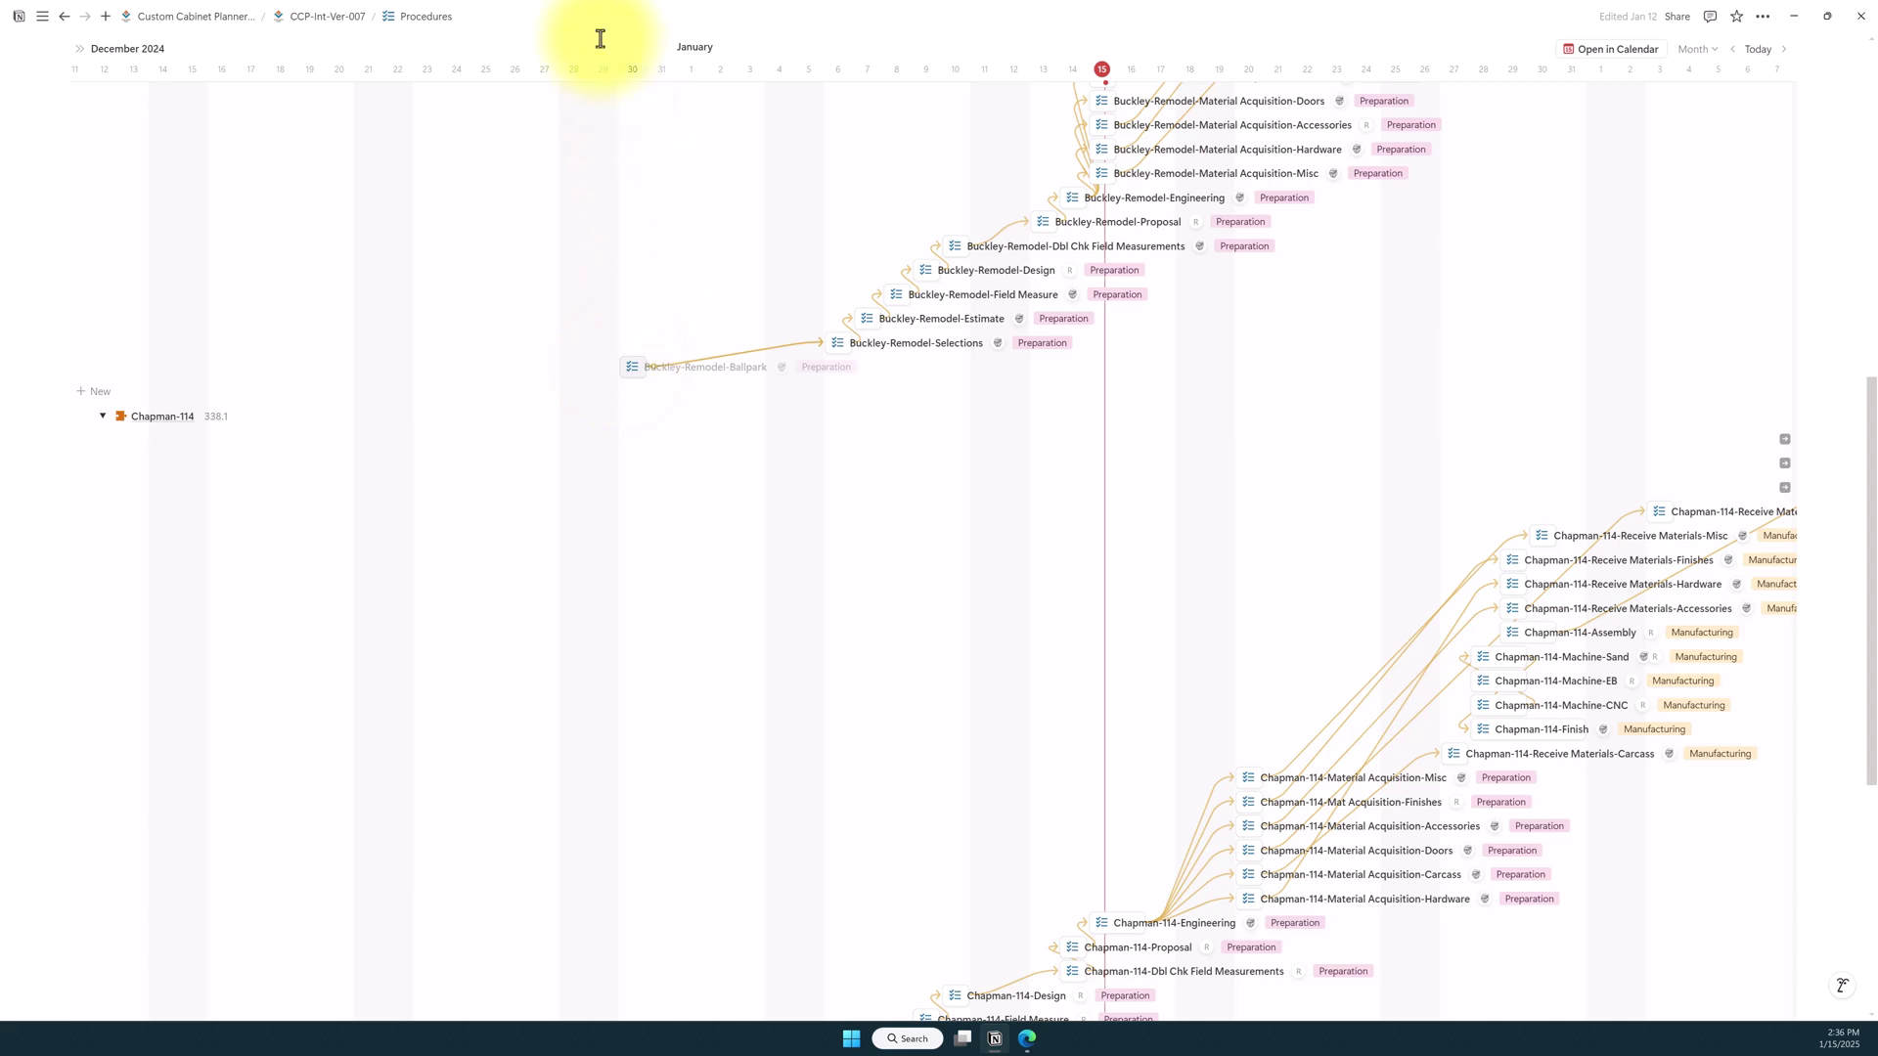
scroll(631, 399, down, 3)
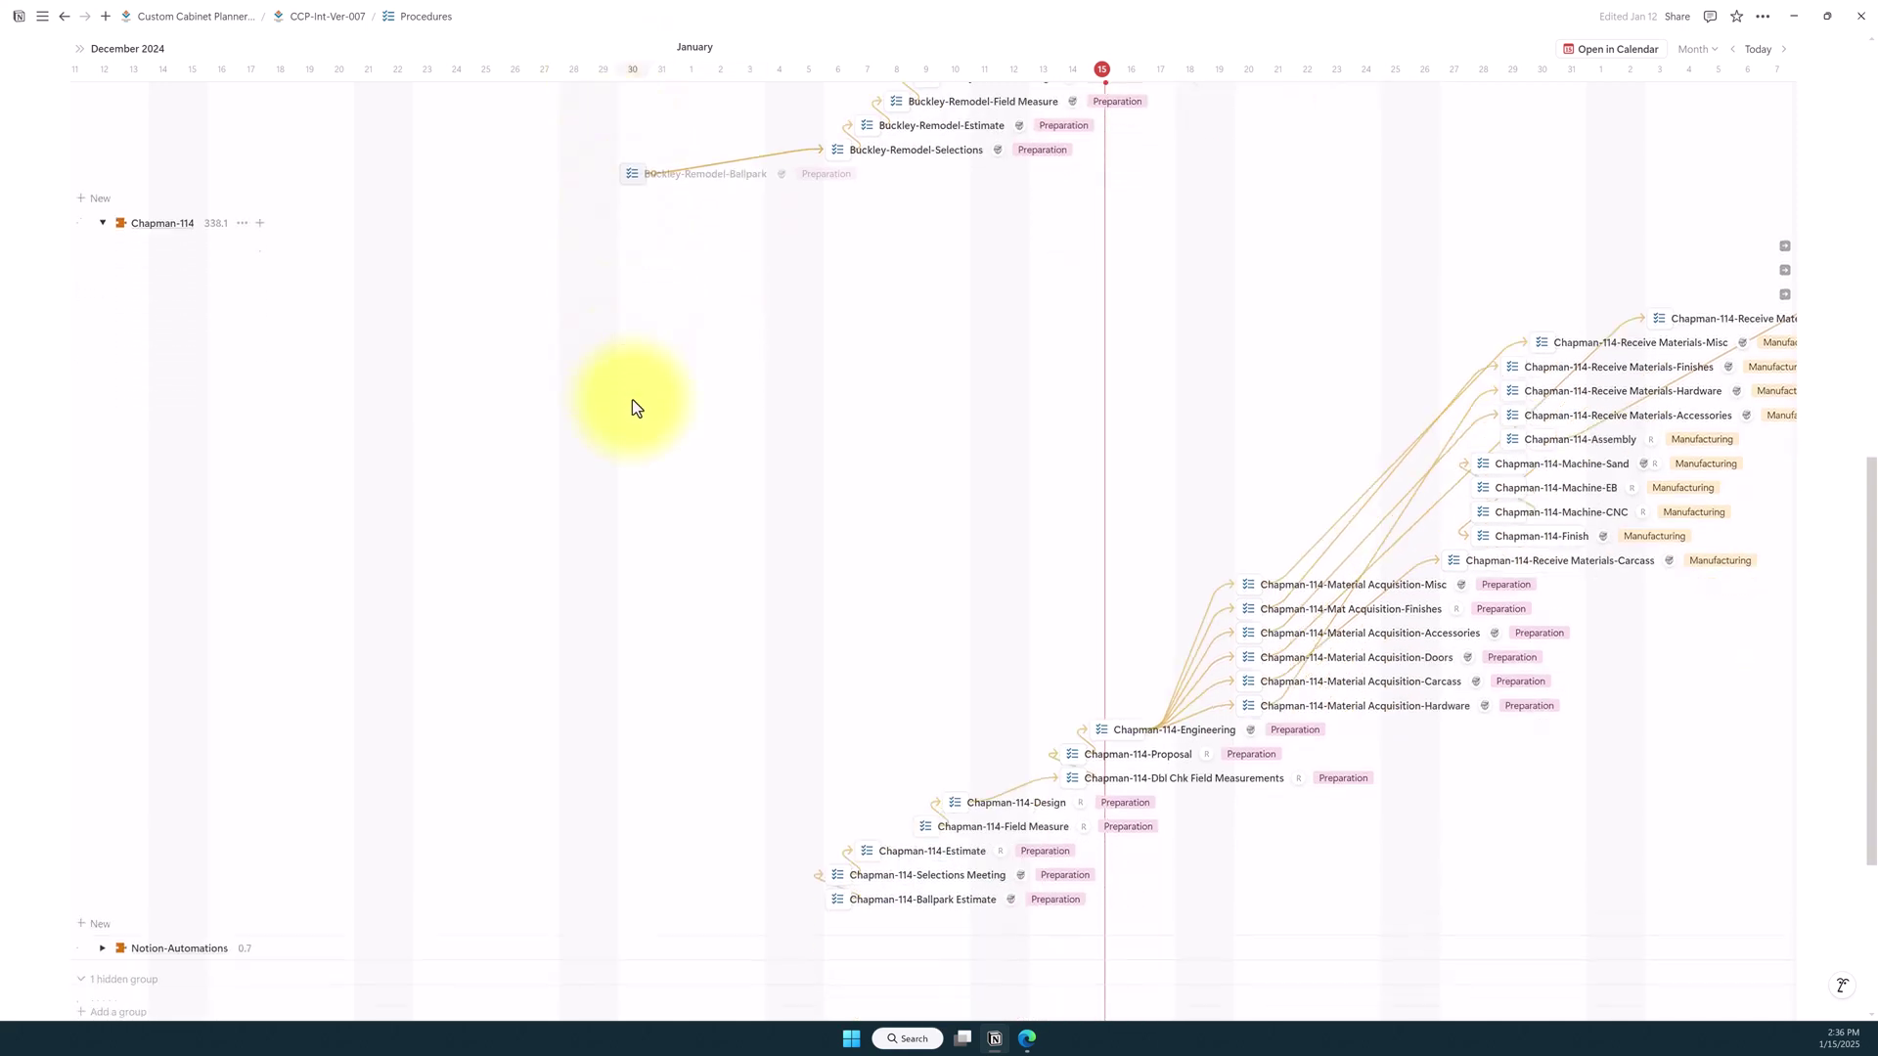
scroll(632, 407, up, 2)
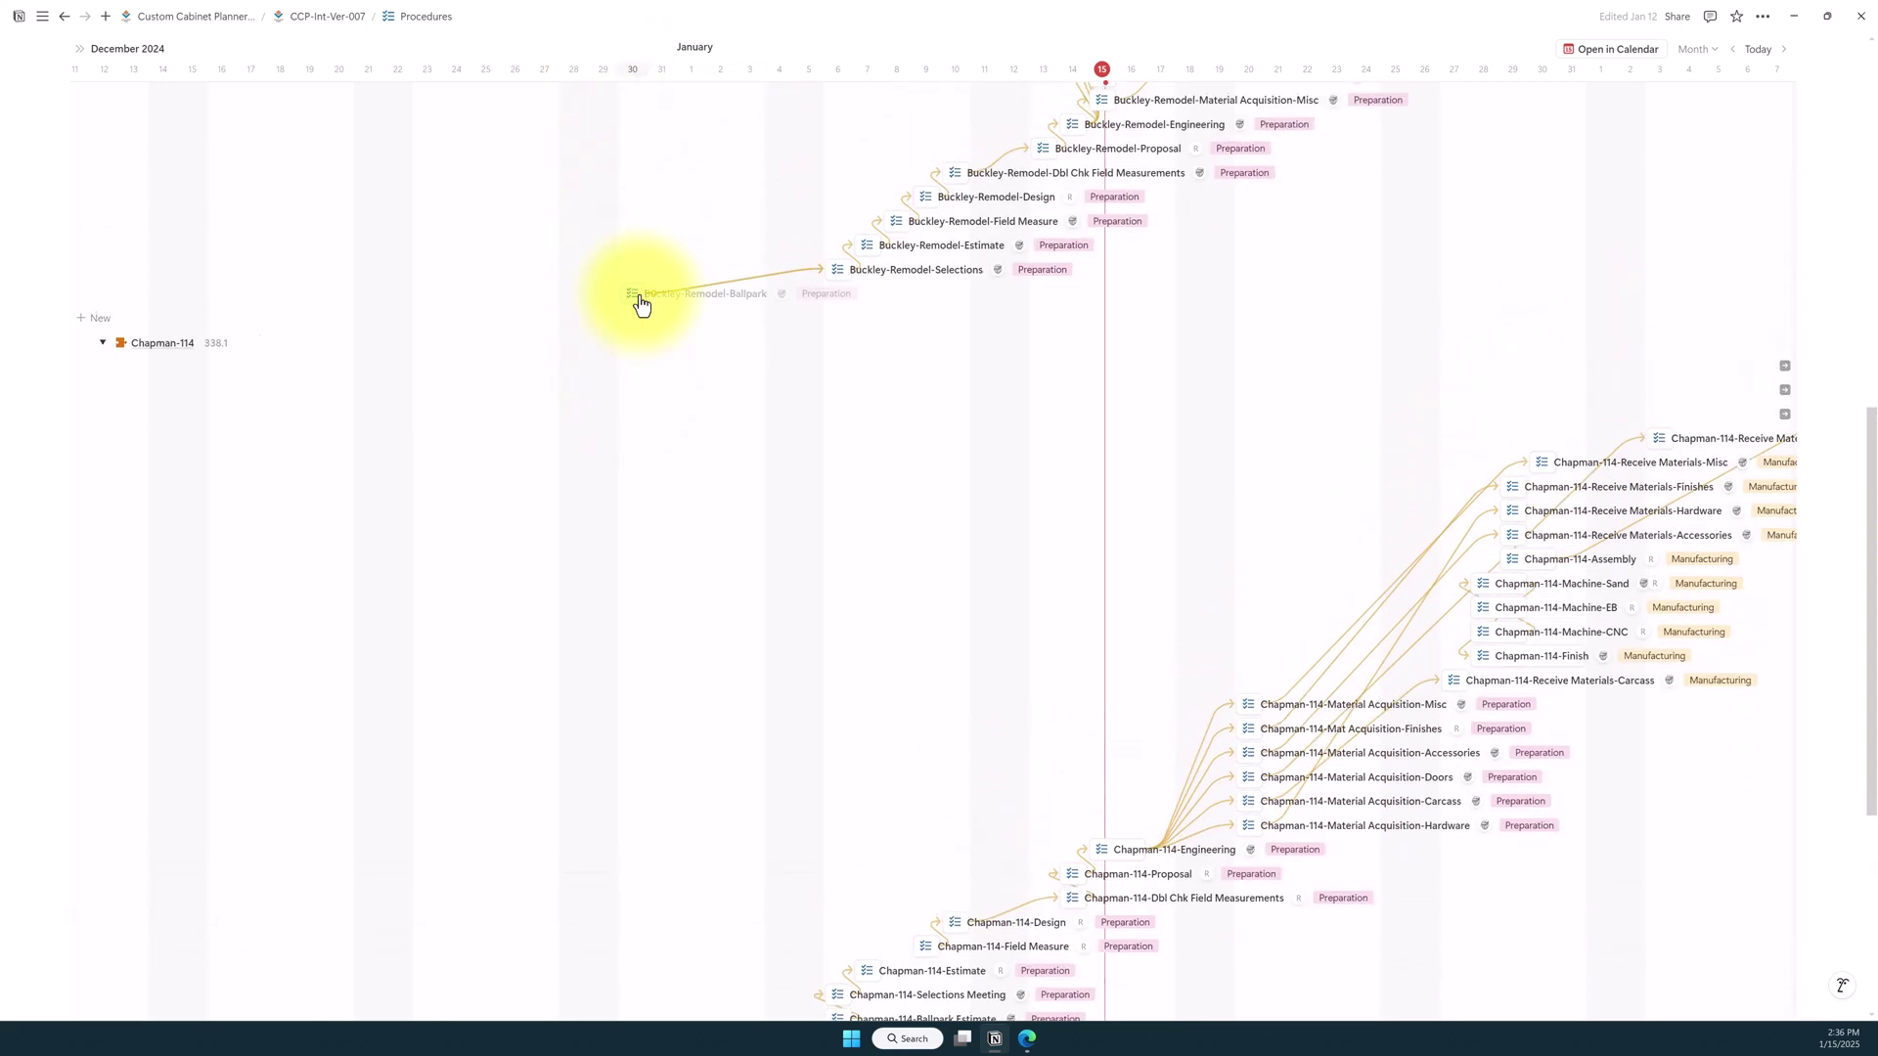
drag(636, 292, 425, 291)
scroll(1119, 796, down, 2)
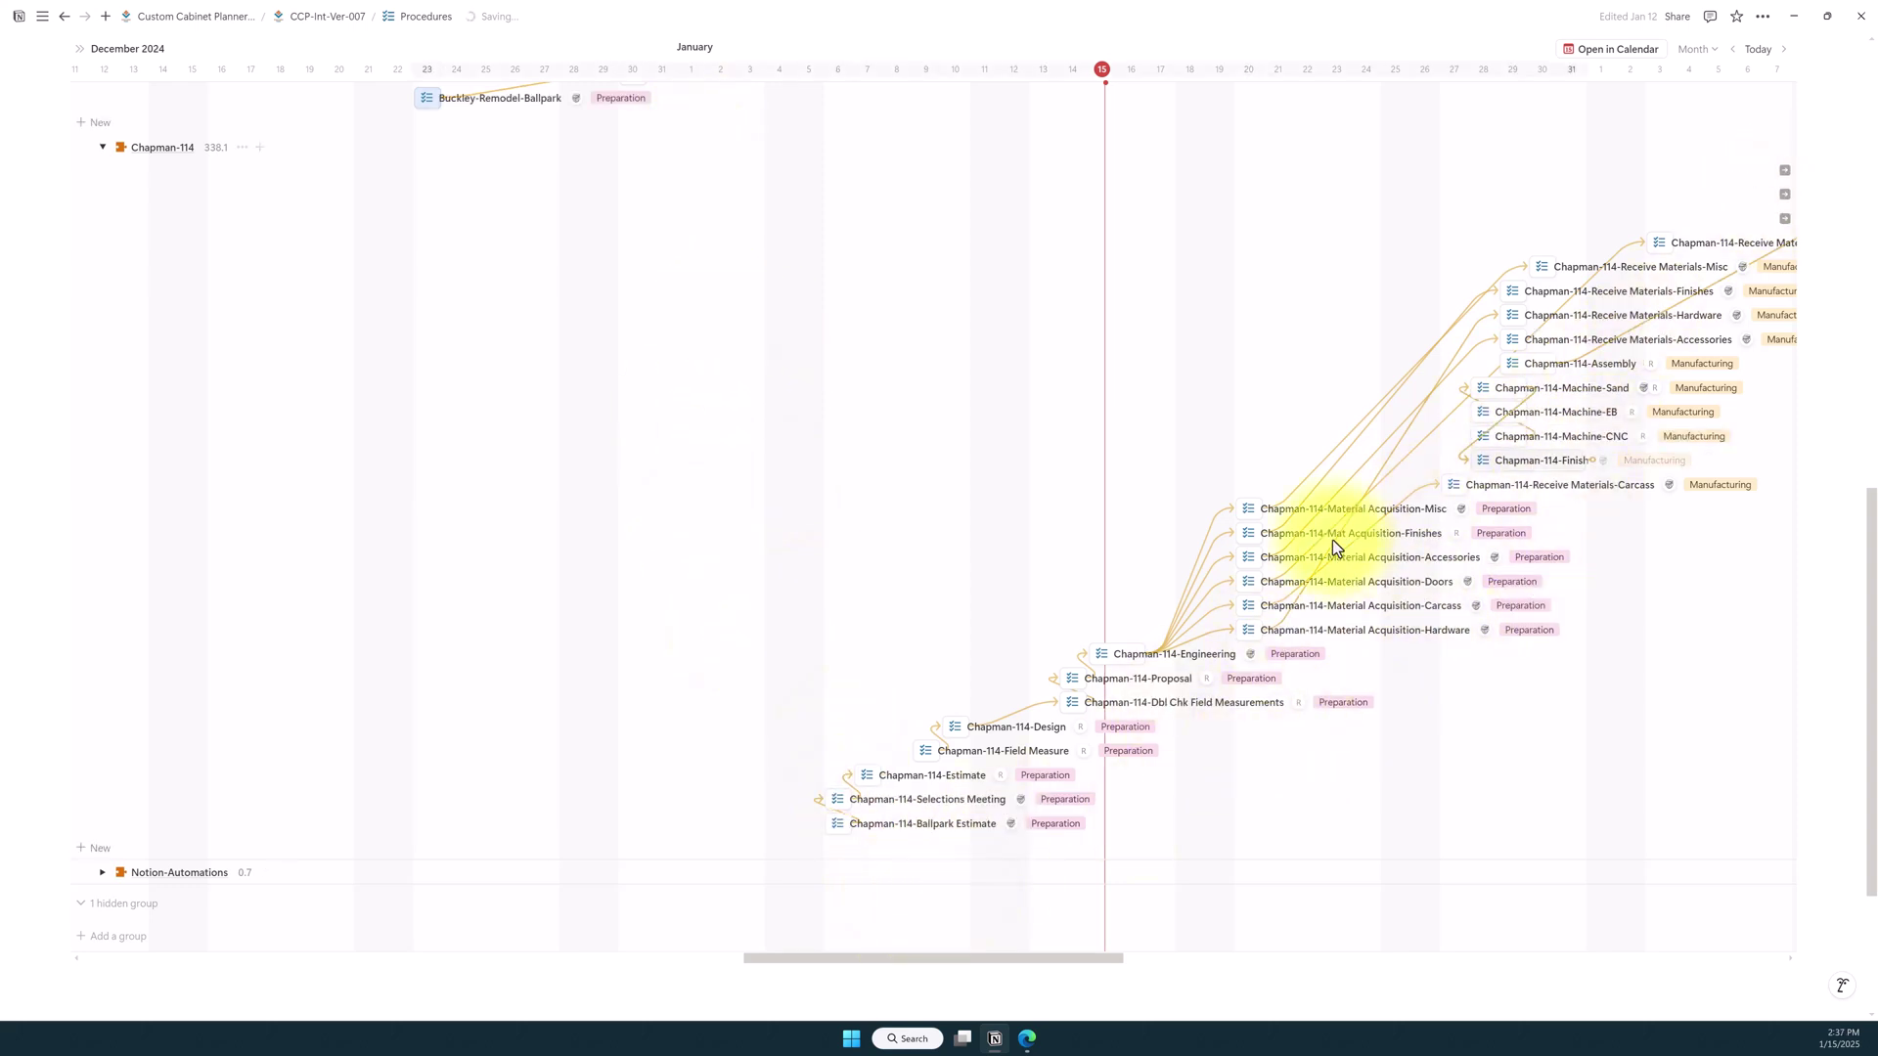
scroll(920, 401, up, 1)
scroll(920, 401, up, 1)
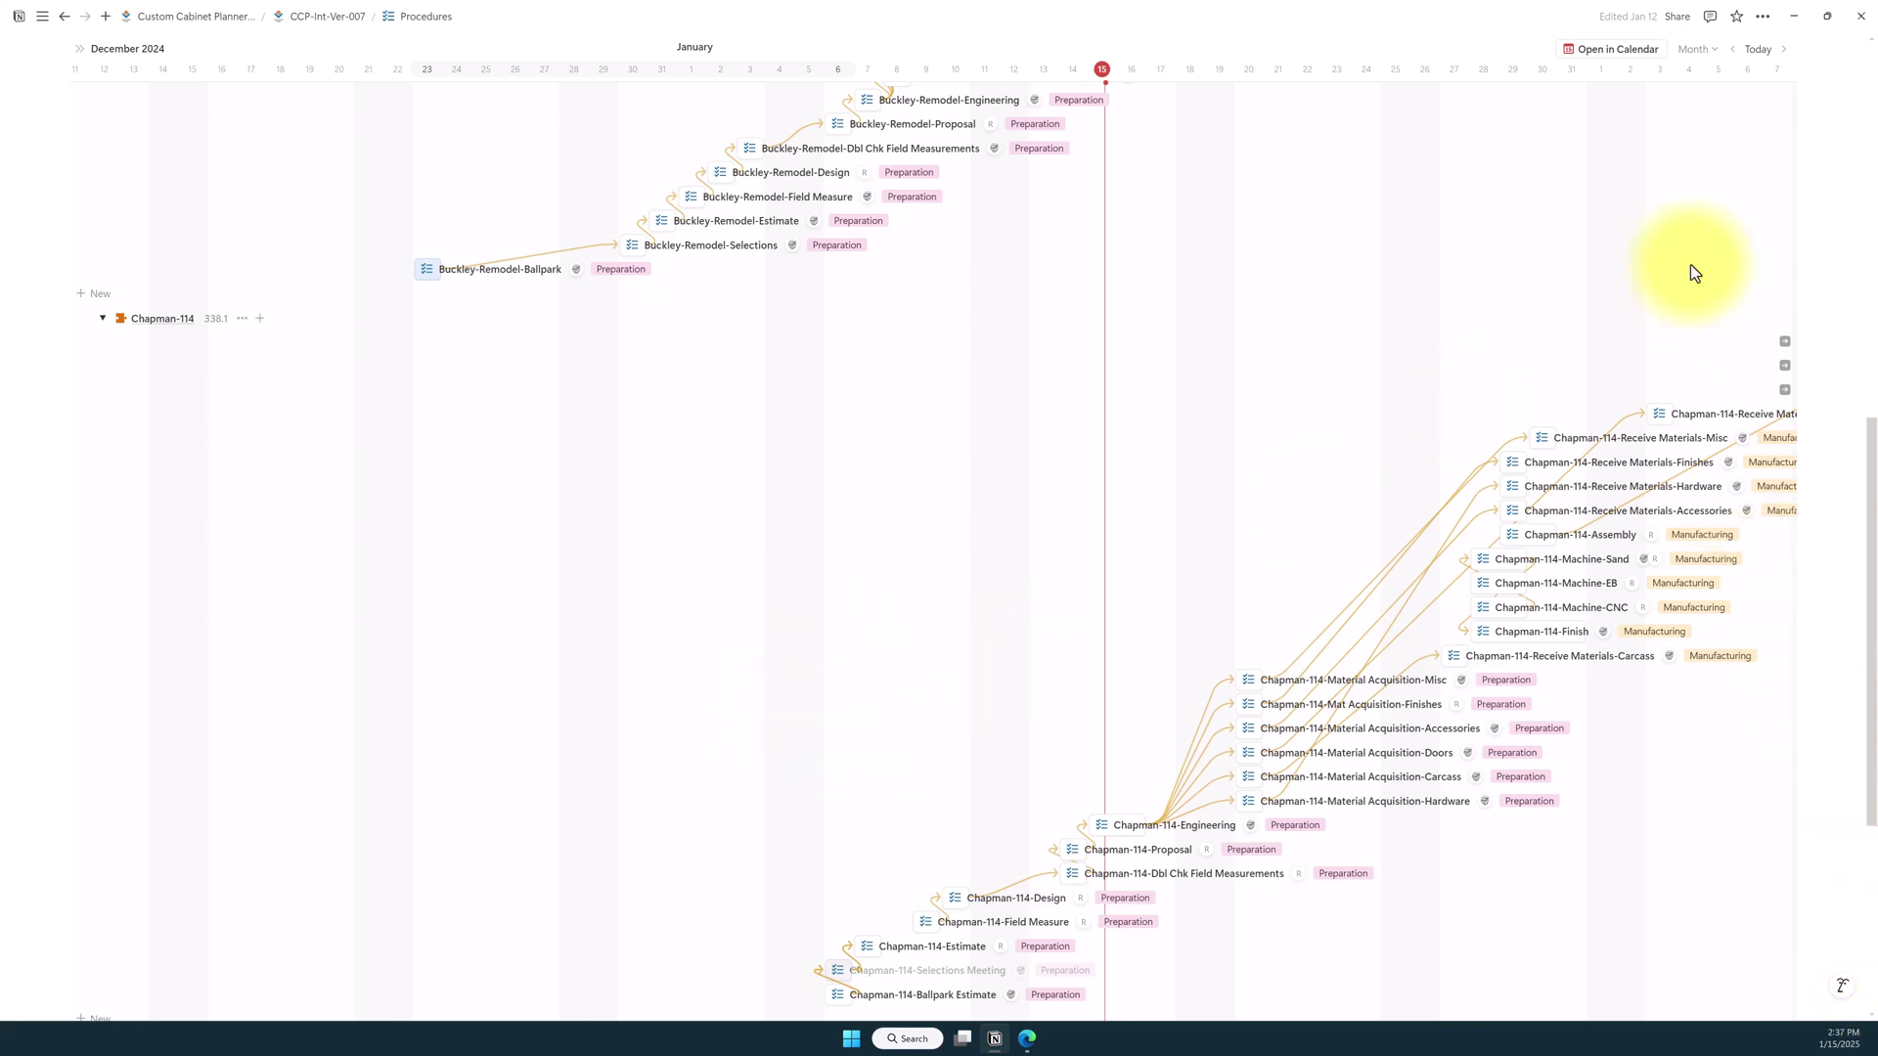
scroll(1265, 323, down, 2)
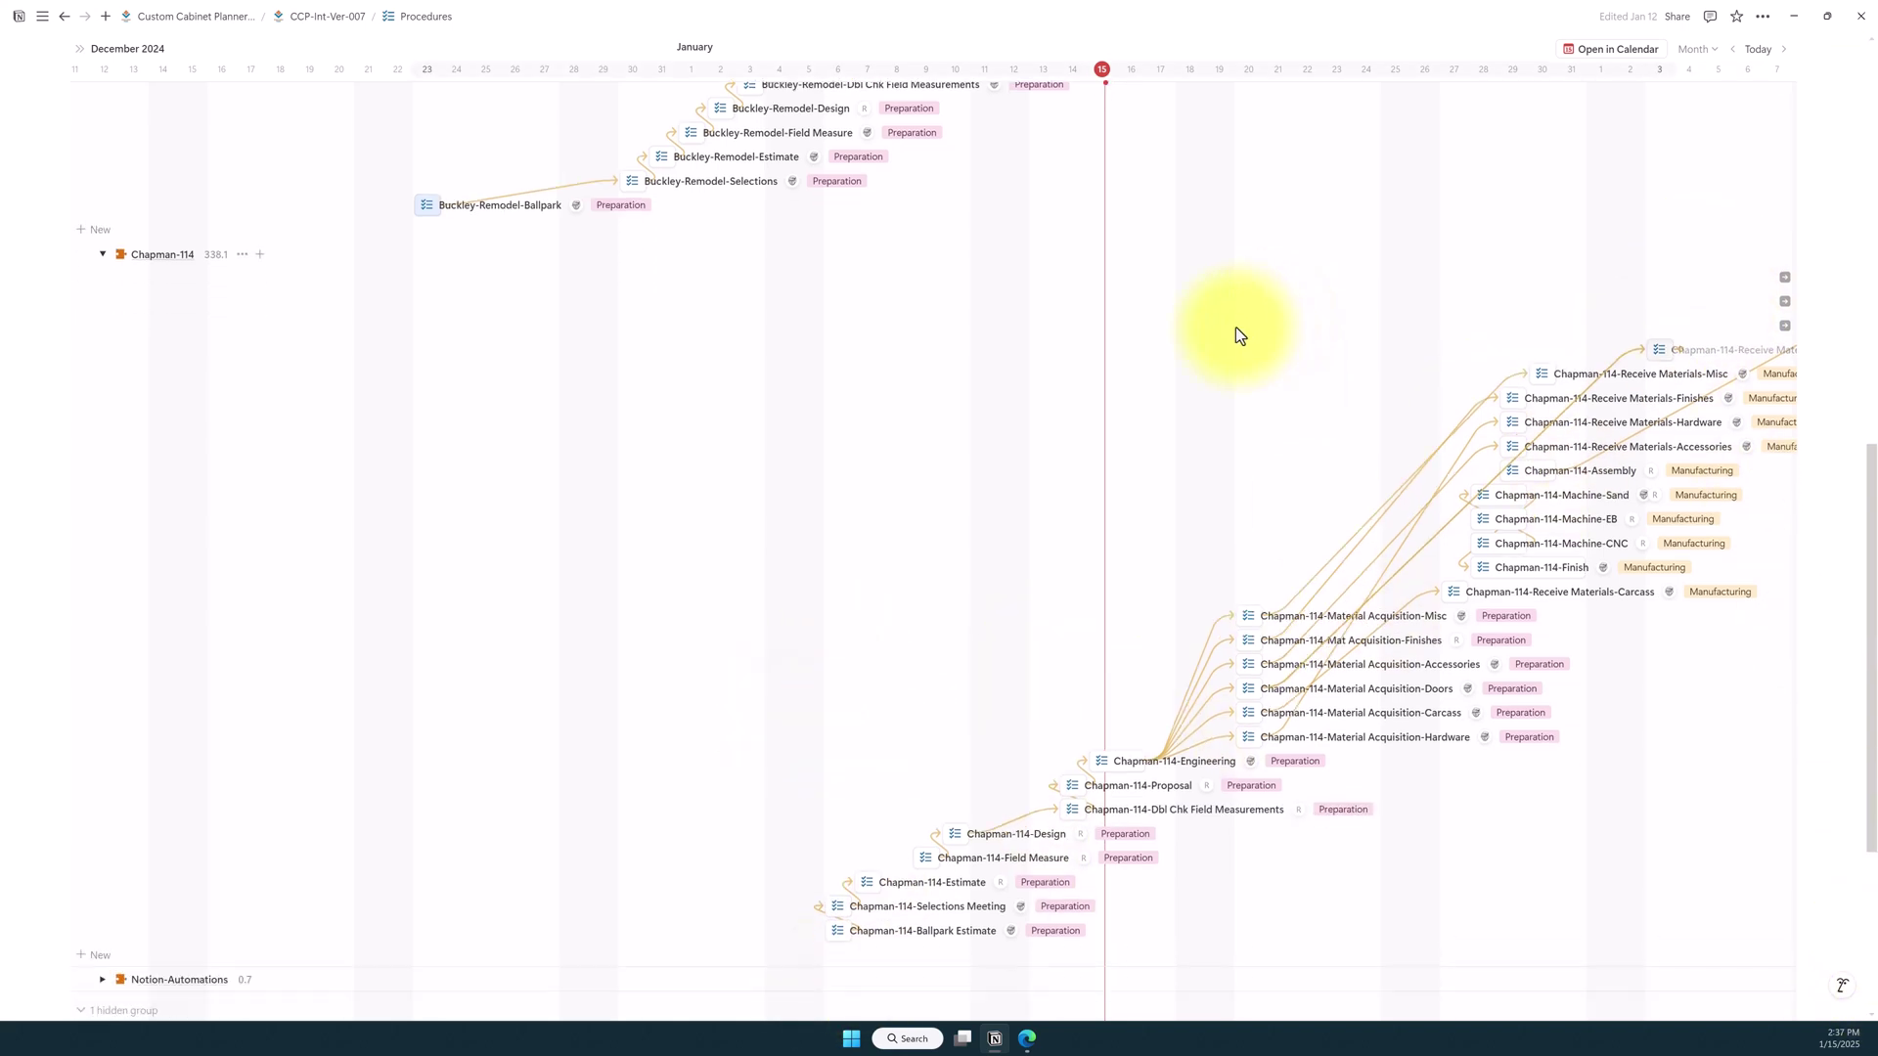